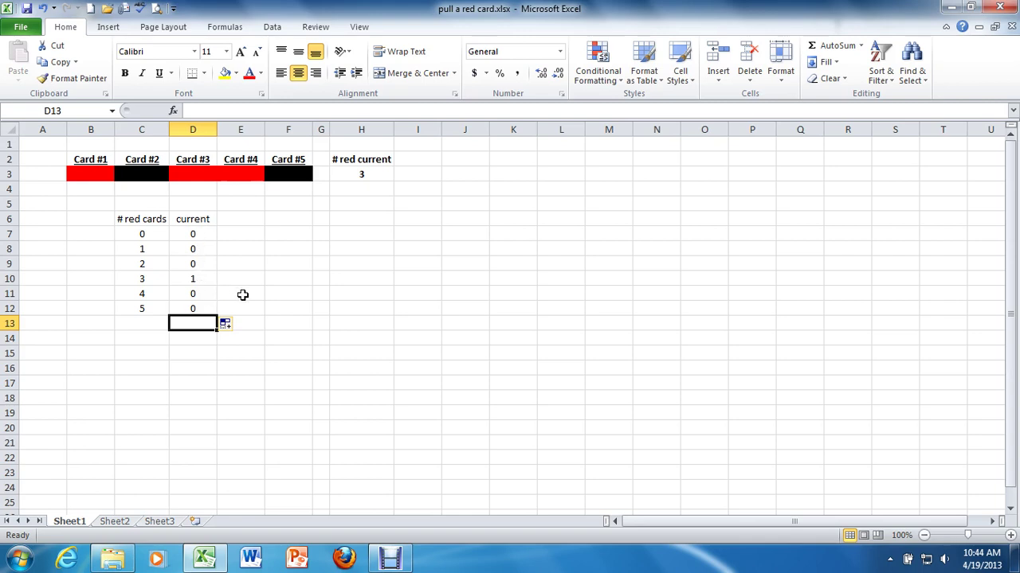
- Re-deal the five random cards with F9 until a four-red draw is flagged in the current column
key("F9")
key("F9")
key("F9")
key("F9")
key("F9")
key("F9")
key("F9")
key("F9")
key("F9")
key("F9")
key("F9")
key("F9")
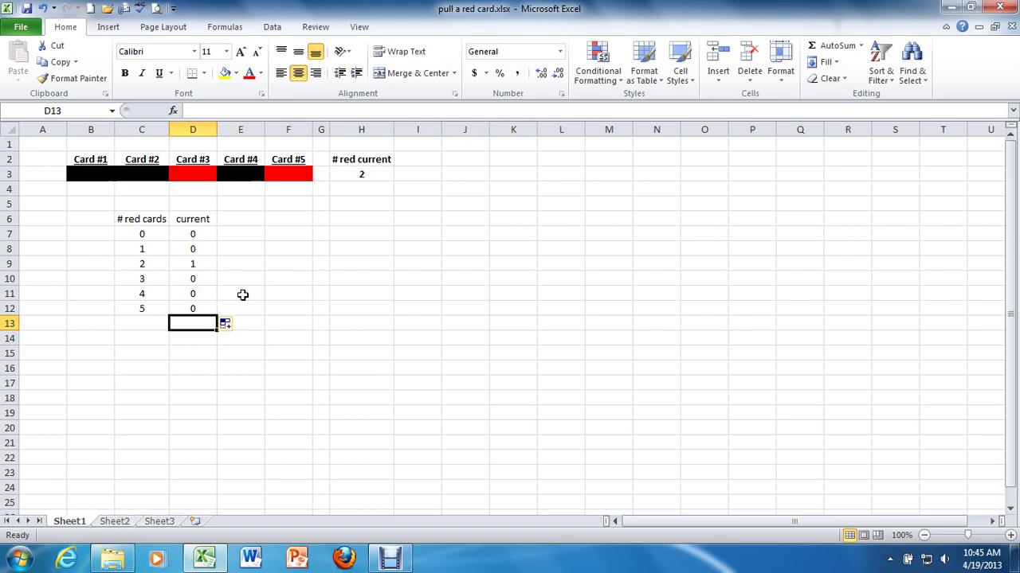
key("F9")
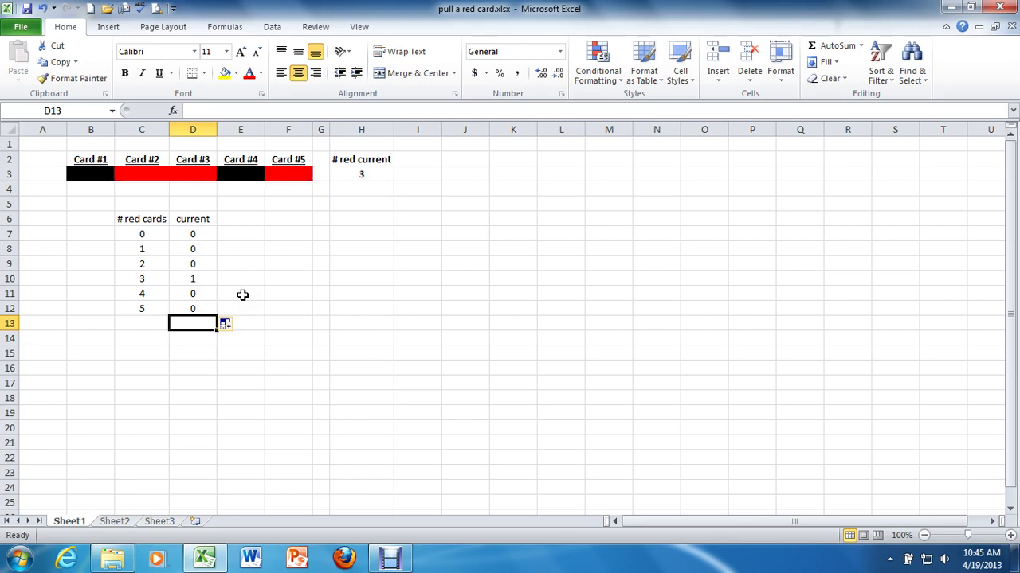
key("F9")
key("F9")
key("F9")
key("F9")
key("F9")
key("F9")
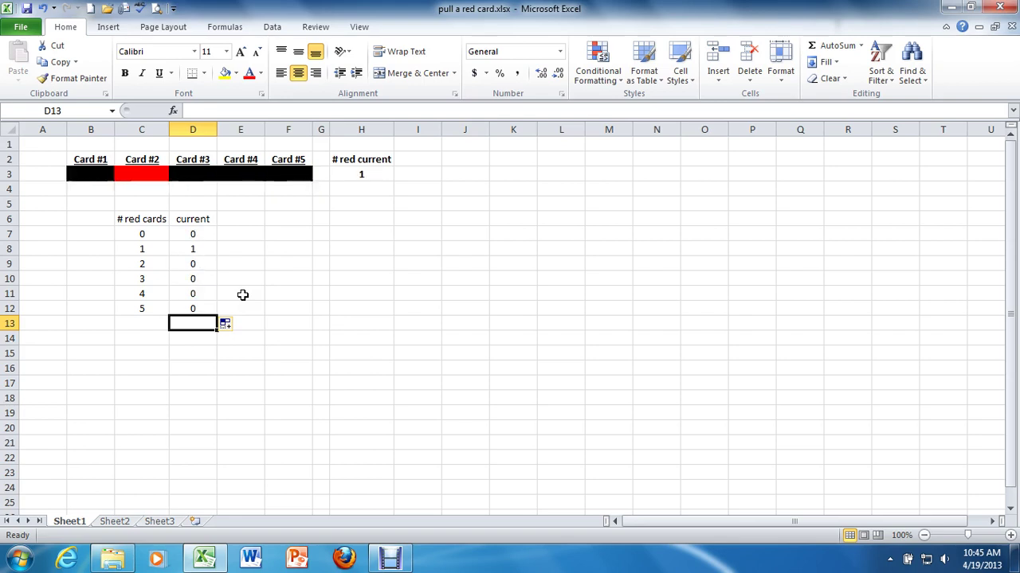
key("F9")
key("F9")
key("F9")
key("F9")
key("F9")
key("F9")
key("F9")
key("F9")
key("F9")
key("F9")
key("F9")
key("F9")
key("F9")
key("F9")
key("F9")
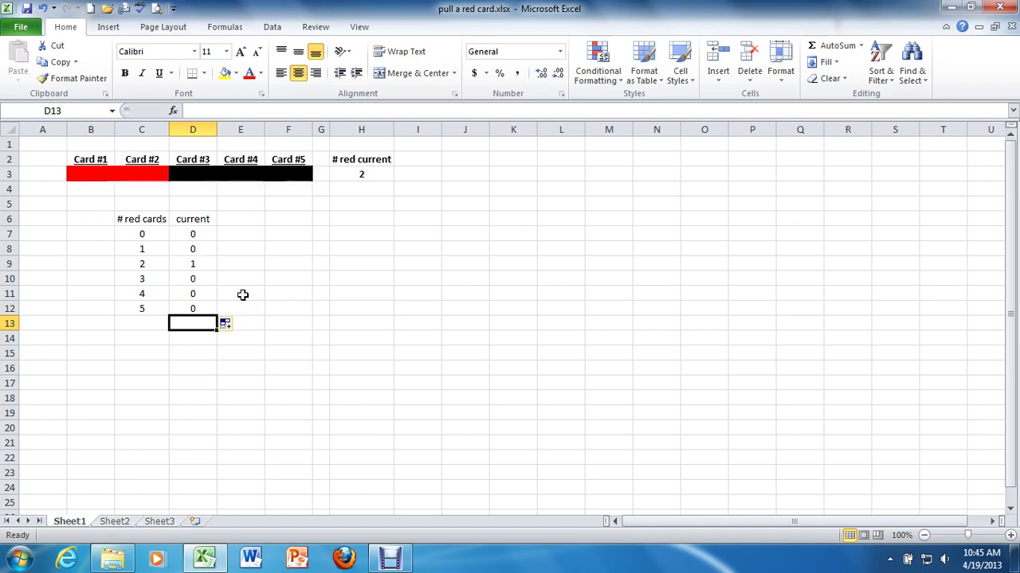
key("F9")
key("F9")
key("F9")
key("F9")
key("F9")
key("F9")
key("F9")
key("F9")
key("F9")
key("F9")
key("F9")
key("F9")
key("F9")
key("F9")
key("F9")
key("F9")
key("F9")
key("F9")
key("F9")
key("F9")
key("F9")
key("F9")
key("F9")
key("F9")
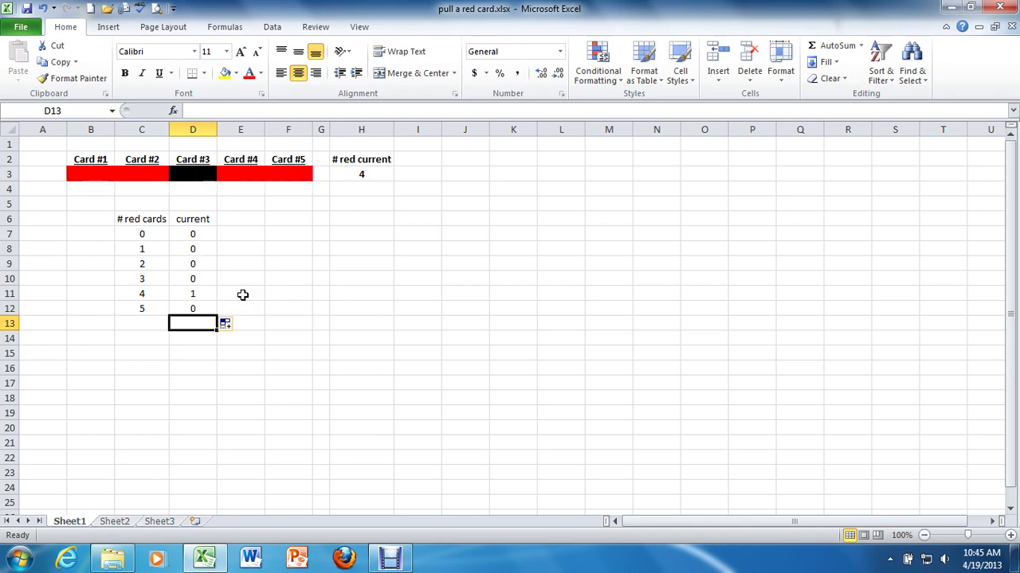
key("F9")
key("F9")
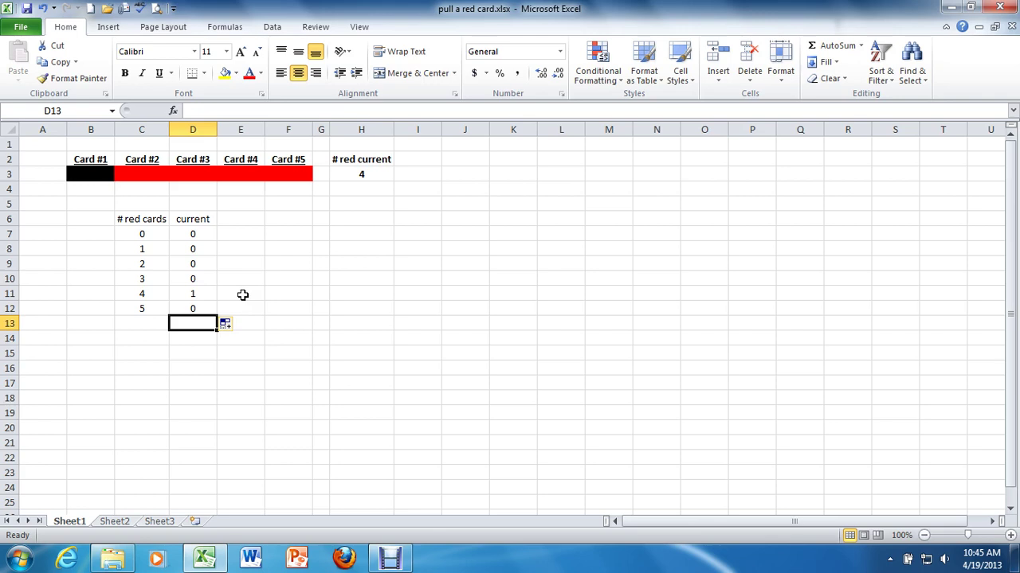
- Label E6 'cumulative' and auto-fit column E to the heading
left_click(240, 220)
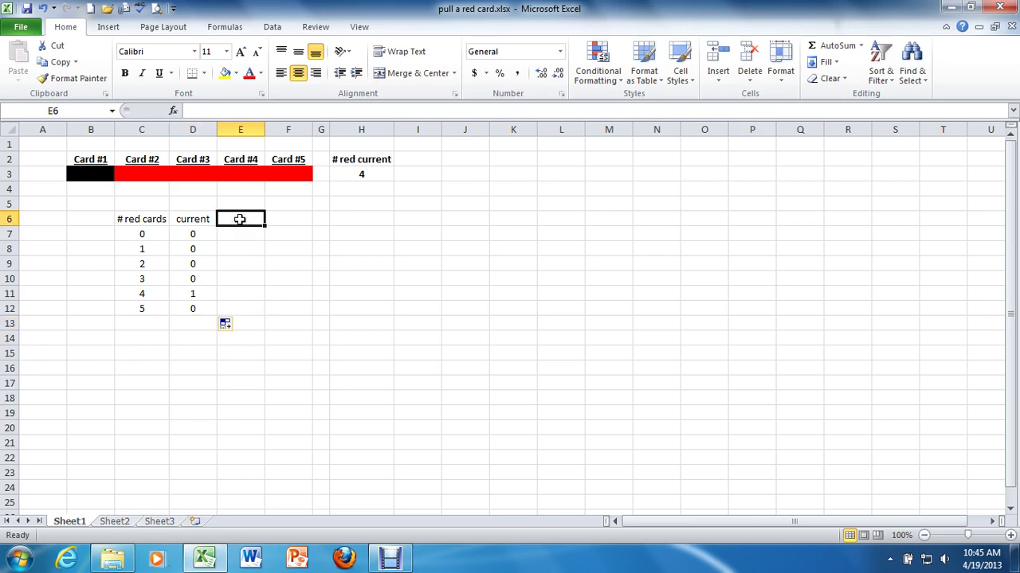
type("cumulative")
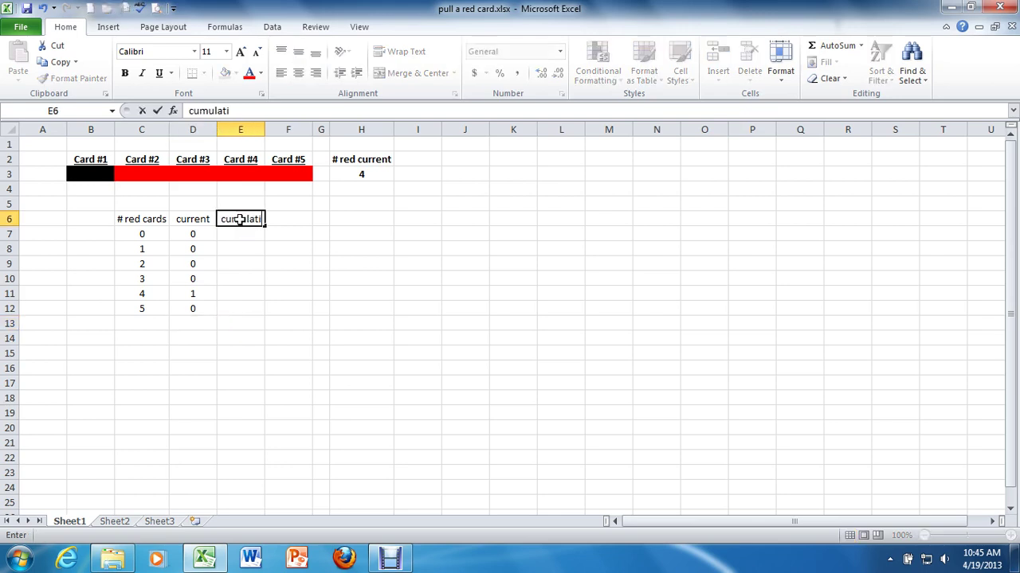
key("Return")
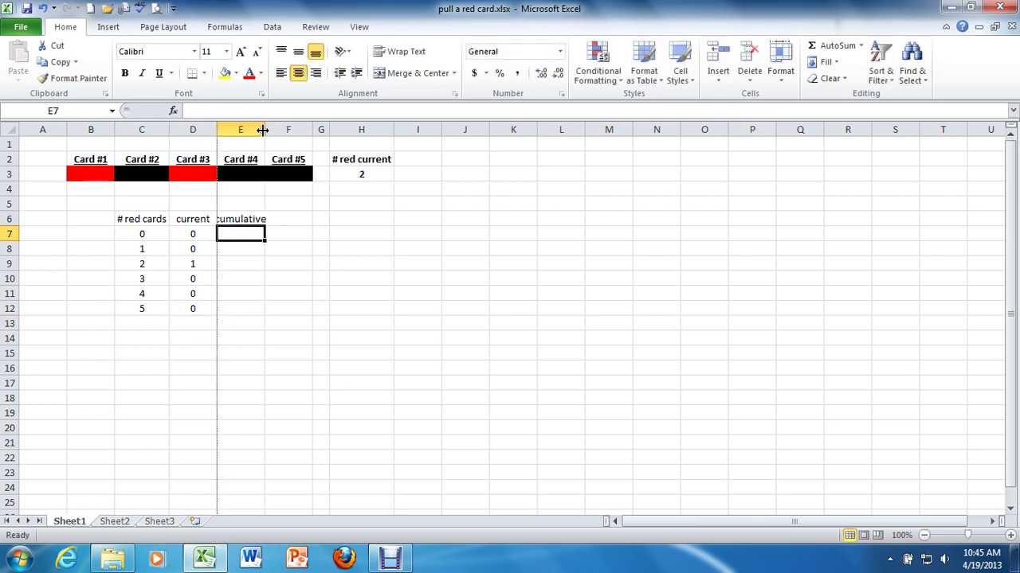
double_click(262, 130)
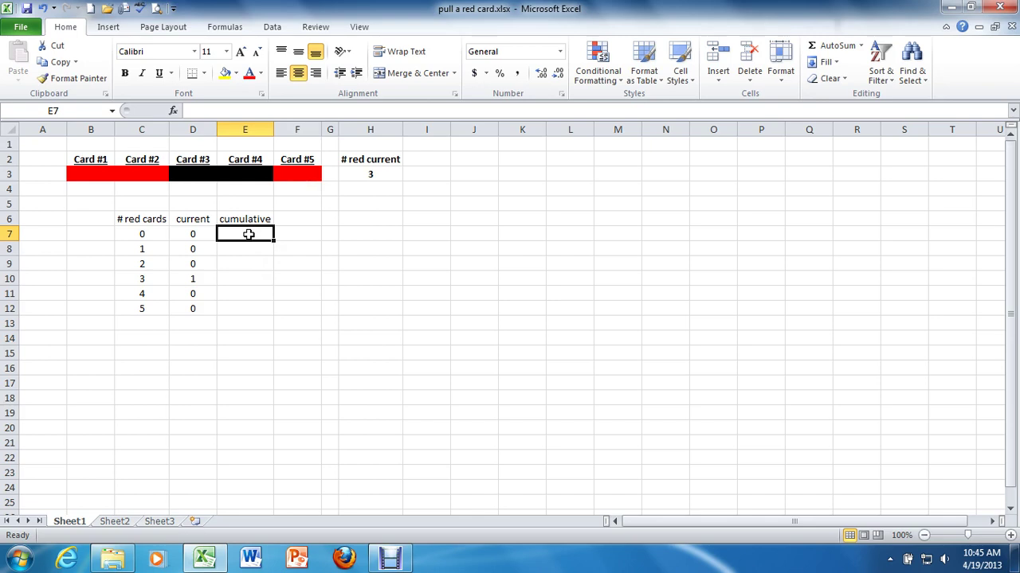
- Enter the self-referencing counter =IF(D7=0,E7,E7+1) in E7
type("=")
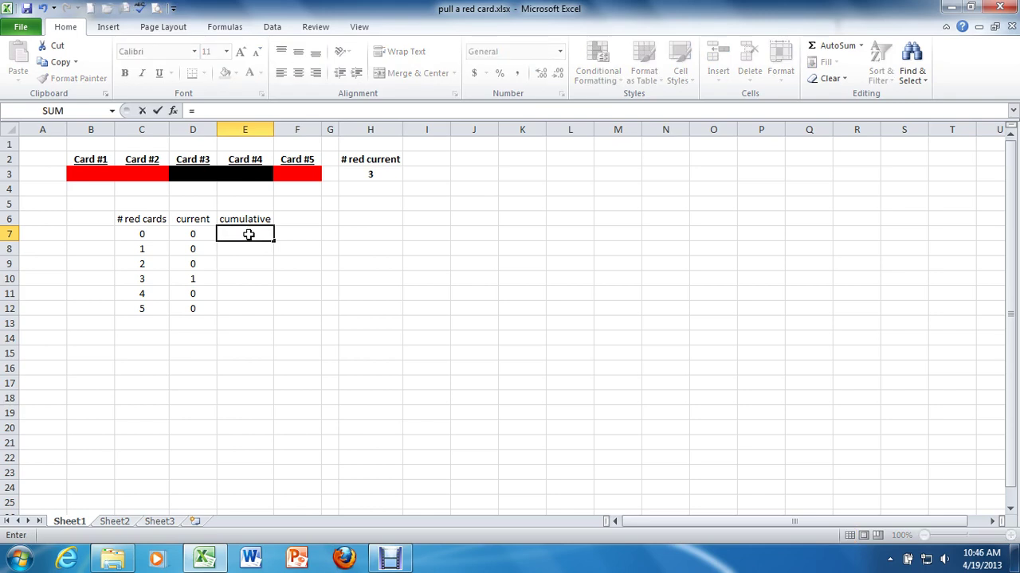
type("i")
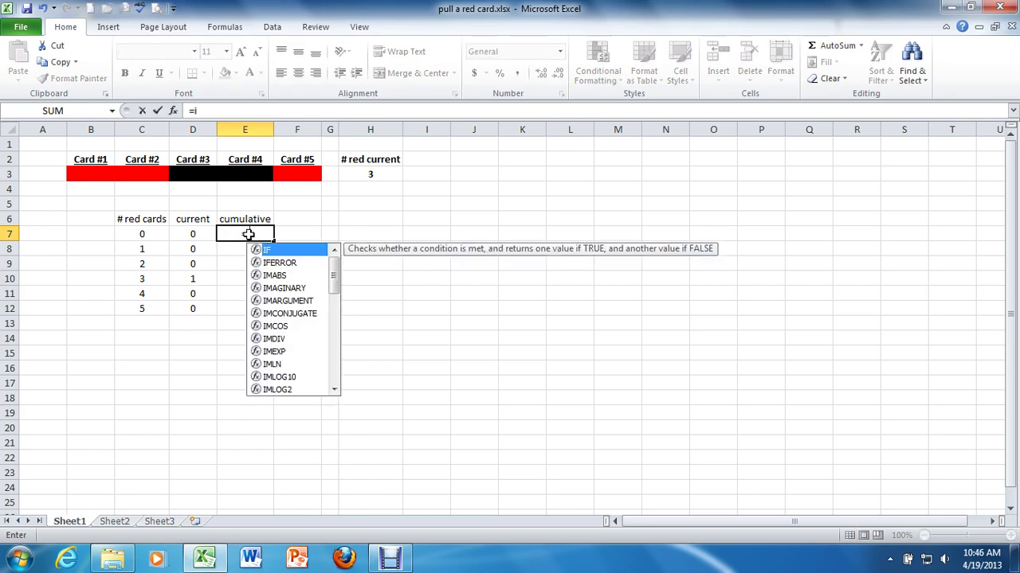
type("f(")
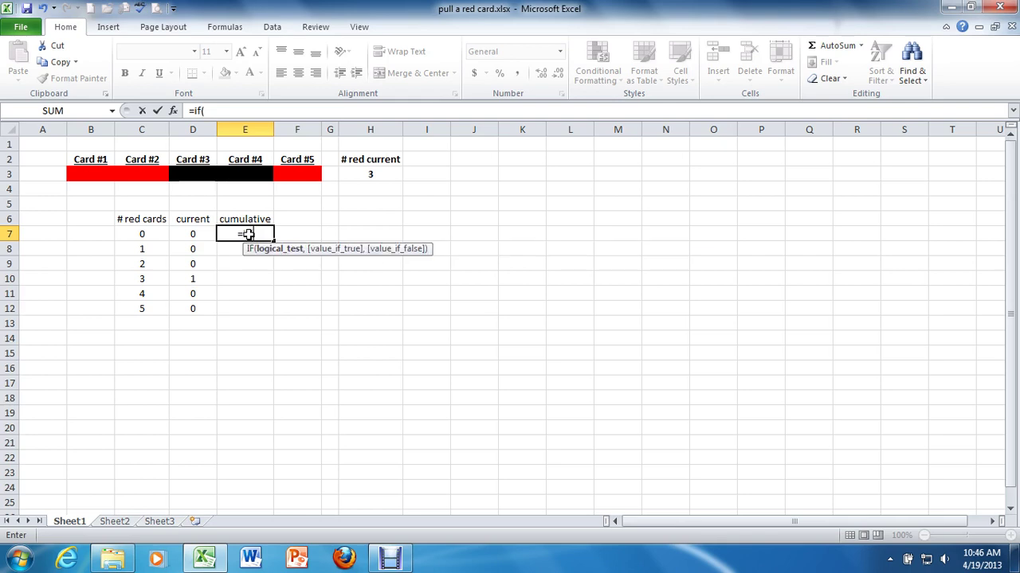
left_click(195, 232)
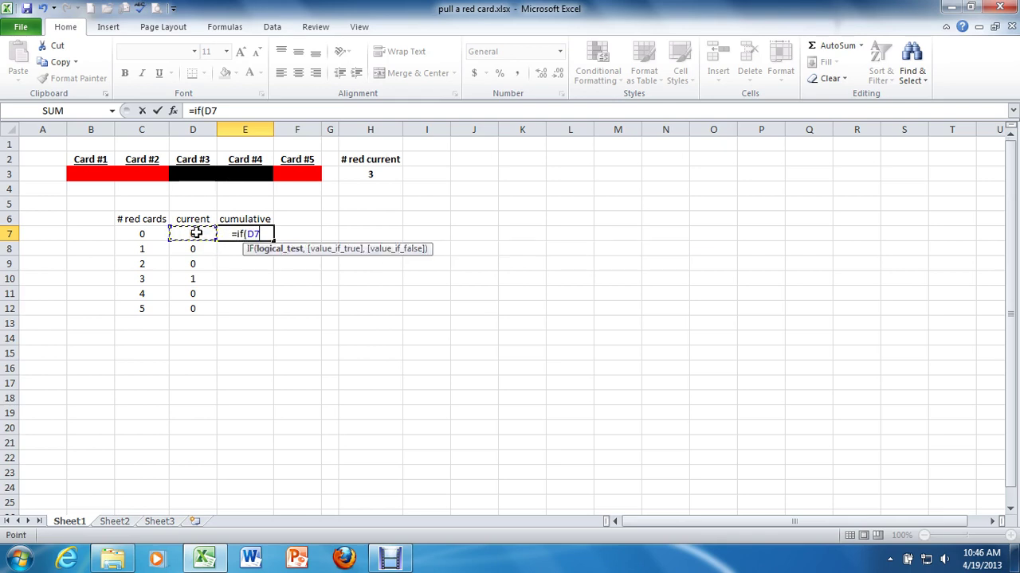
type("=0")
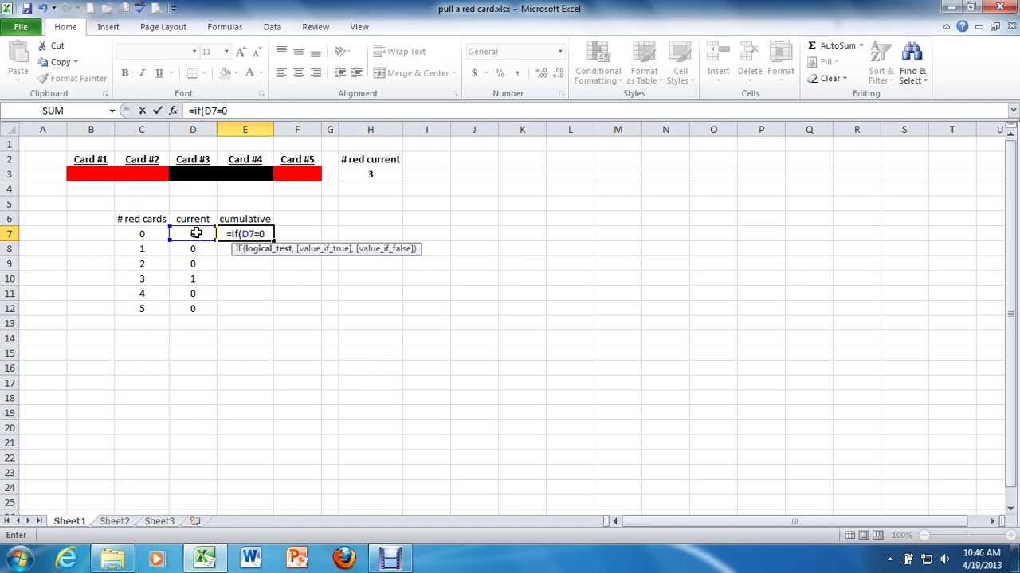
type(",")
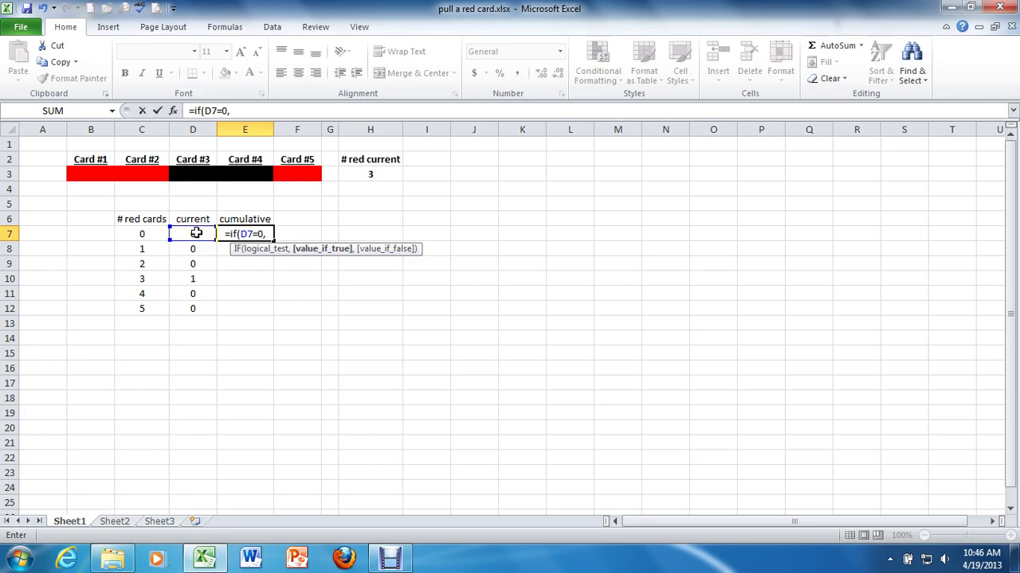
type("e")
key("BackSpace")
type("E7")
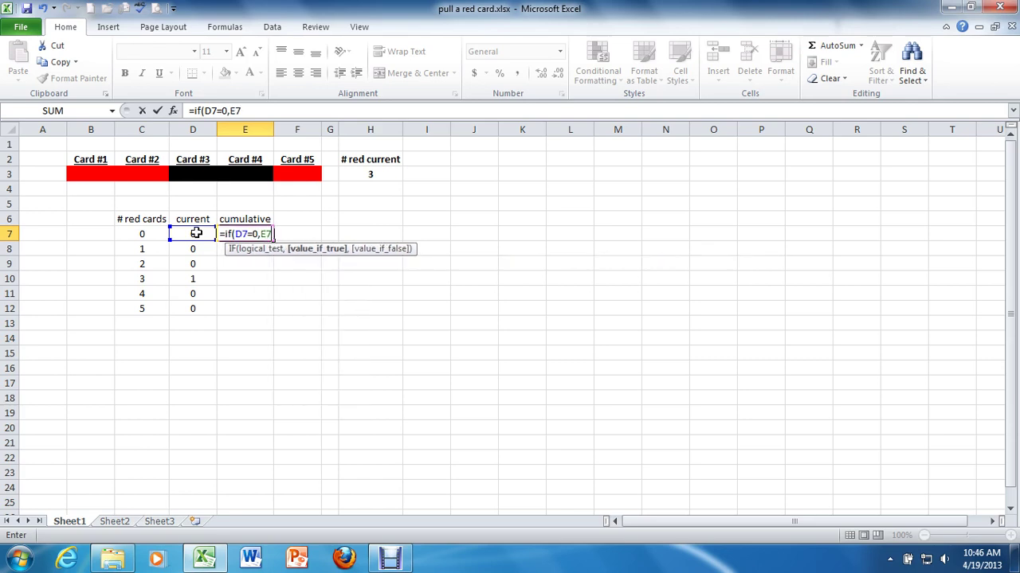
type(",e7")
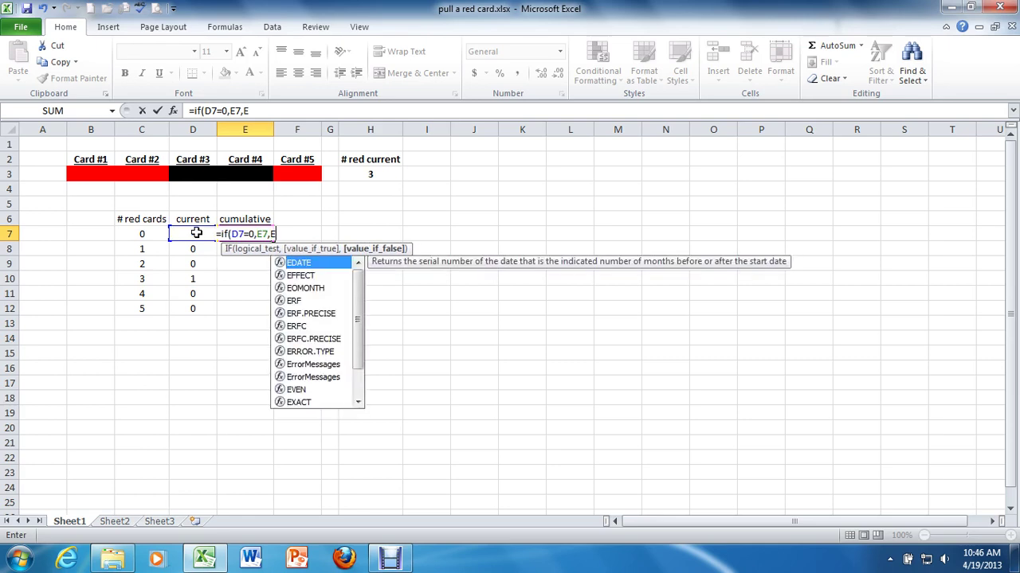
type("+1)")
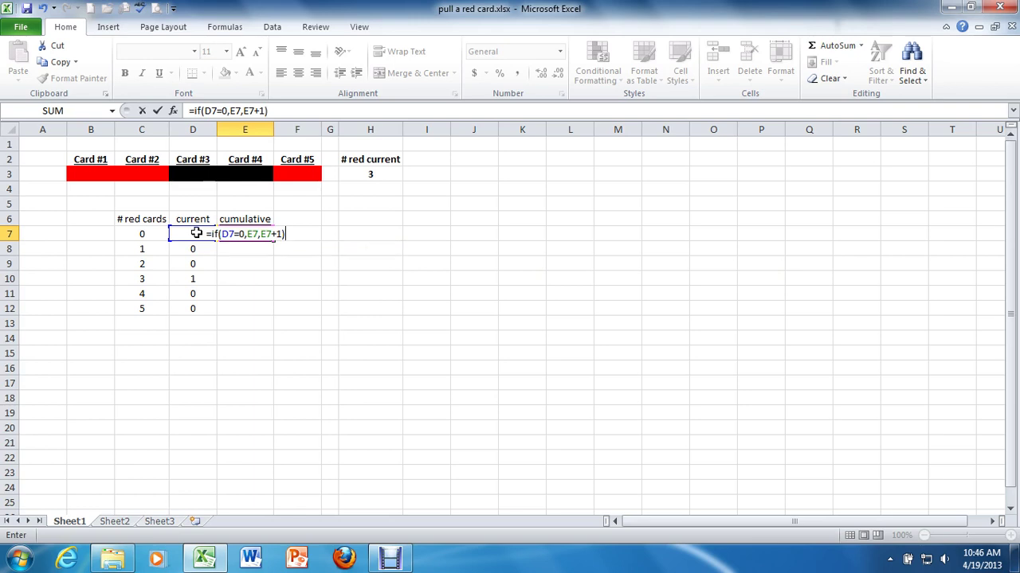
key("Return")
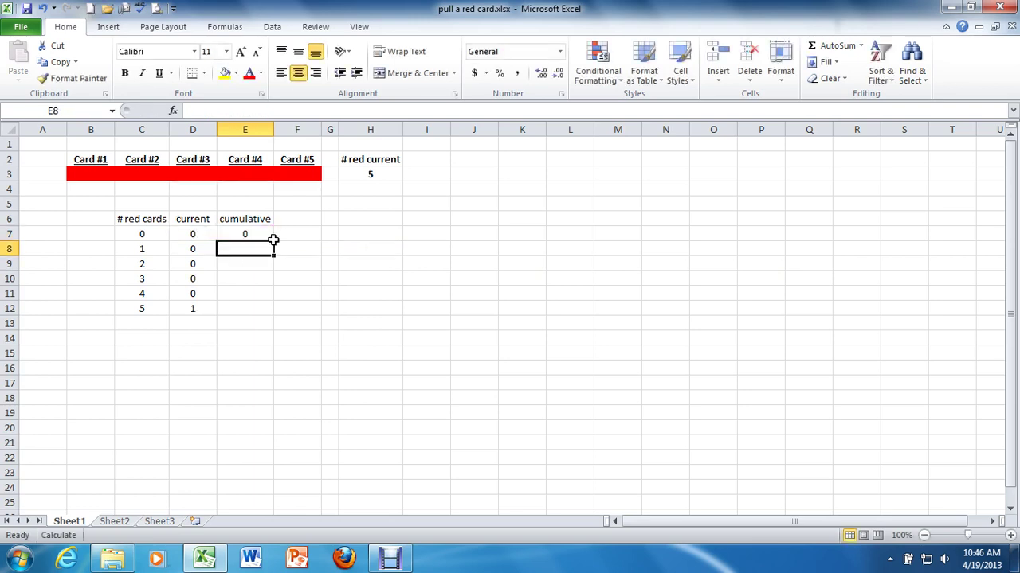
left_click(249, 232)
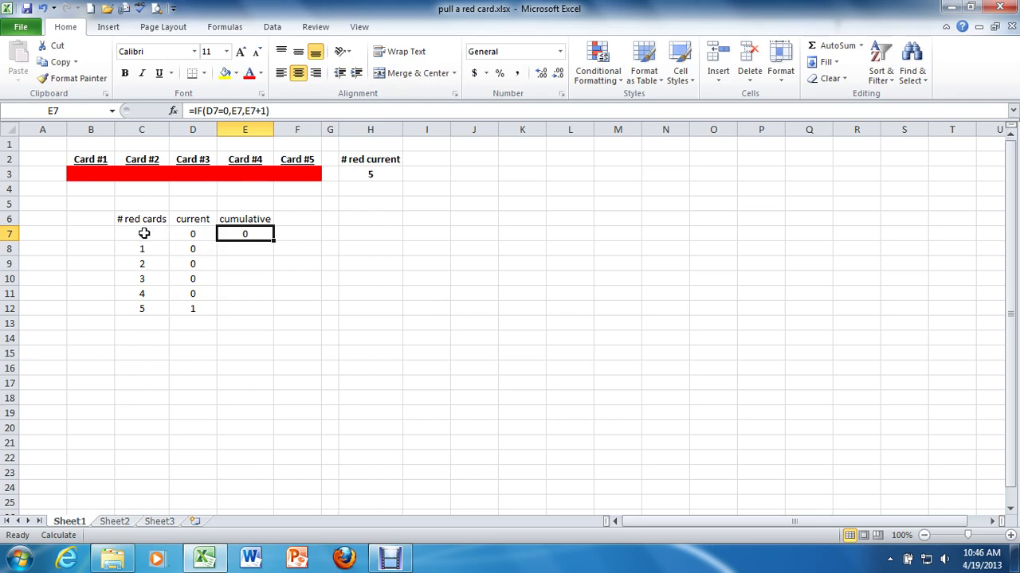
- Recalculate the sheet repeatedly until E7's zero-red tally reaches 29
left_click(239, 251)
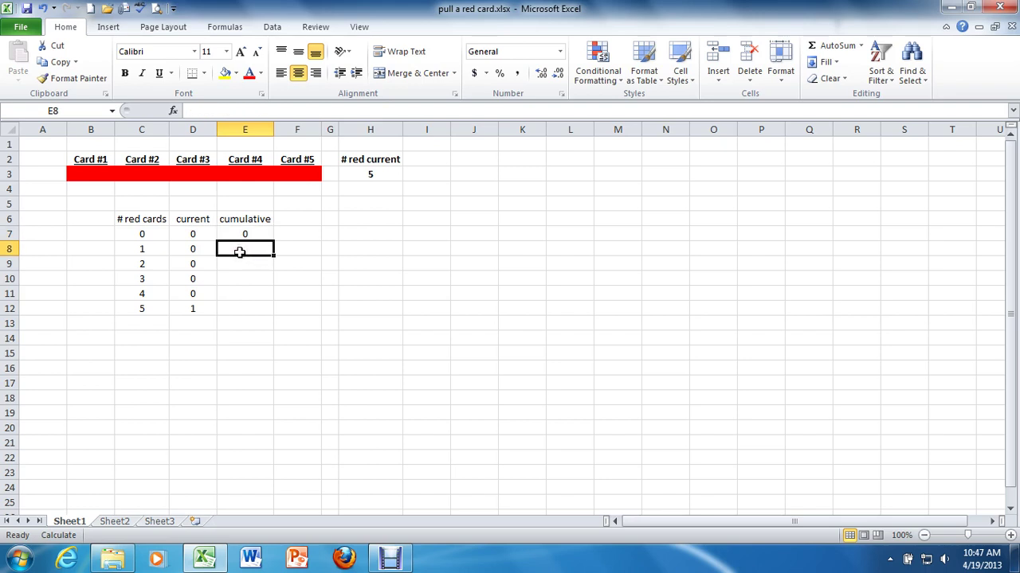
key("F9")
key("F9")
key("F9")
key("F9")
key("F9")
key("F9")
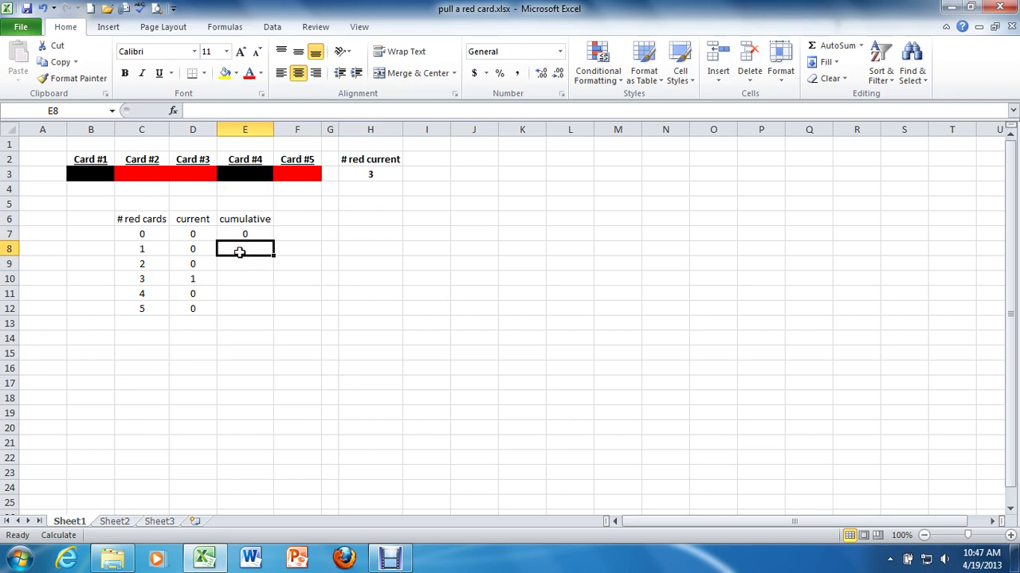
key("F9")
key("F9")
key("F9")
key("F9")
key("F9")
key("F9")
key("F9")
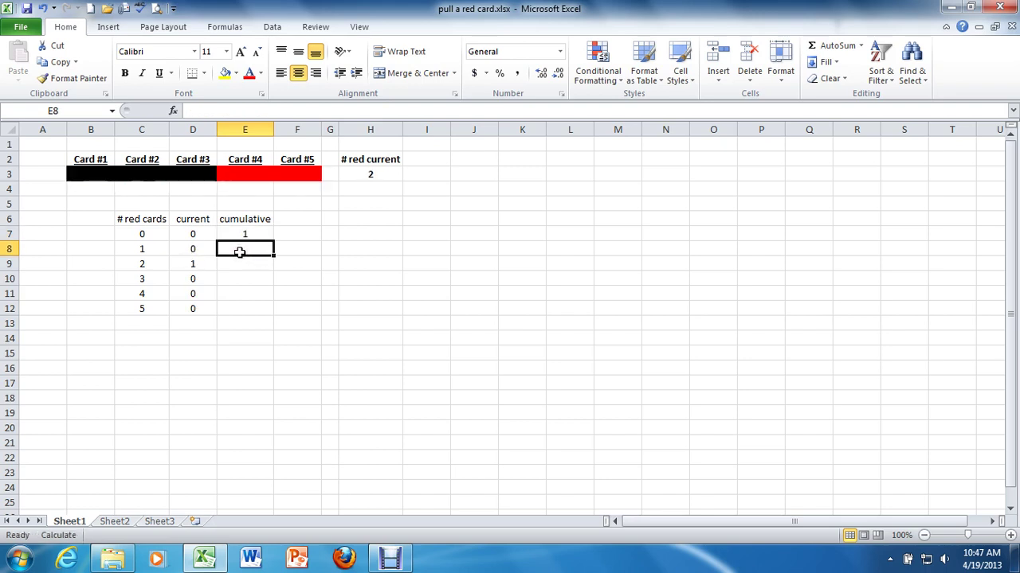
key("F9")
key("F9")
key("F9")
key("F9")
key("F9")
key("F9")
key("F9")
key("F9")
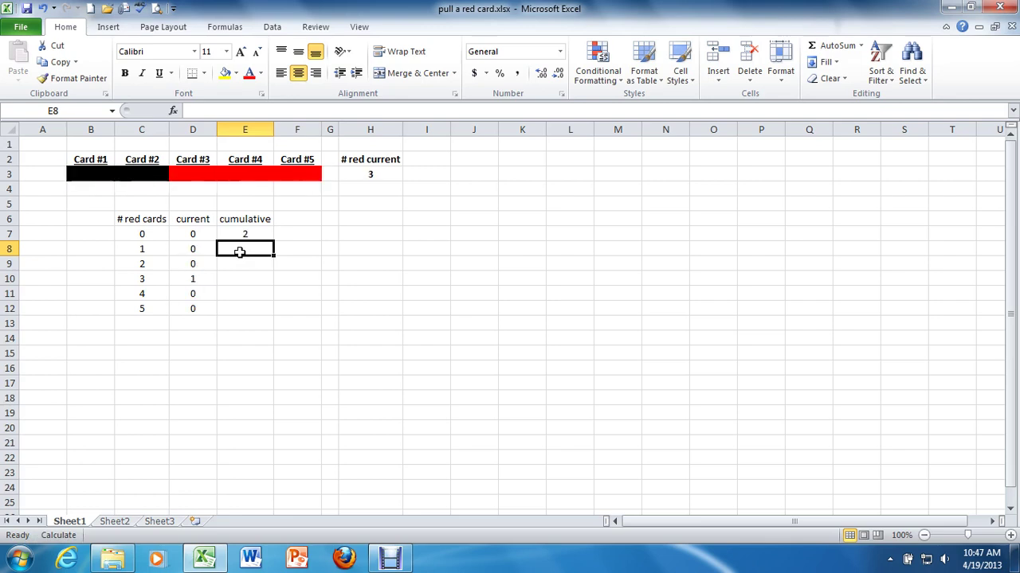
key("F9")
key("F9")
key("F9")
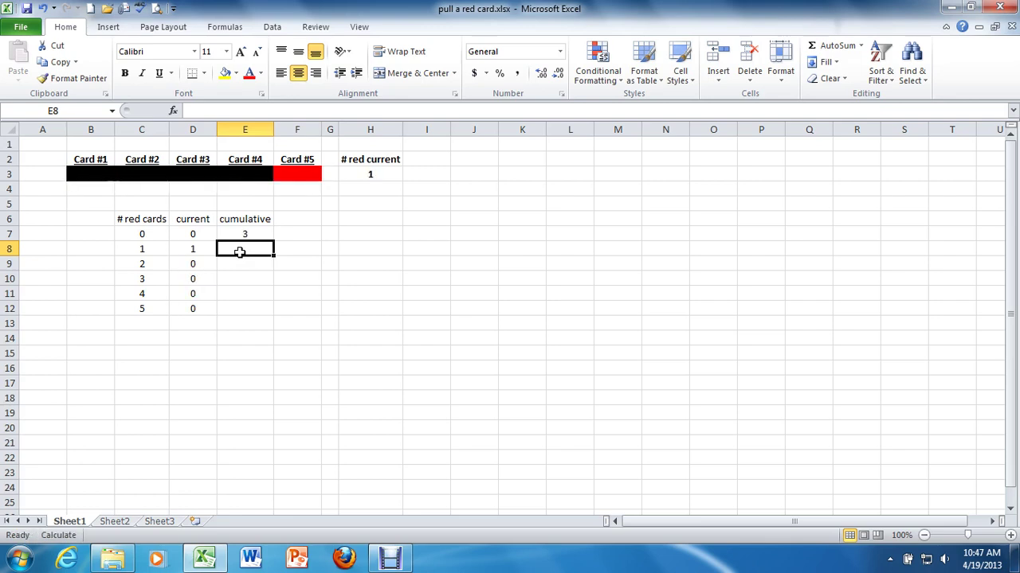
key("F9")
key("F9")
key("F9")
key("F9")
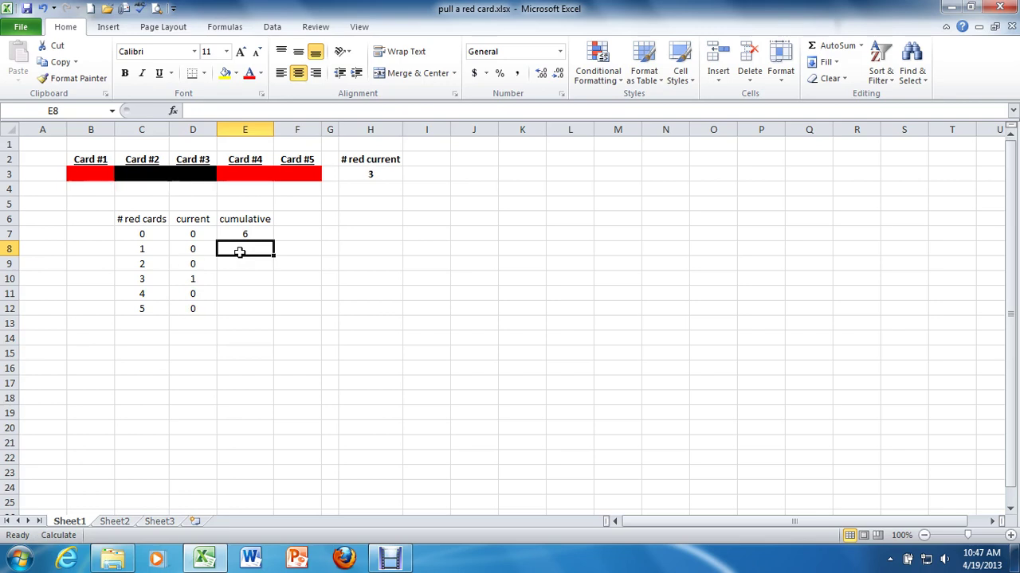
key("F9")
key("F9")
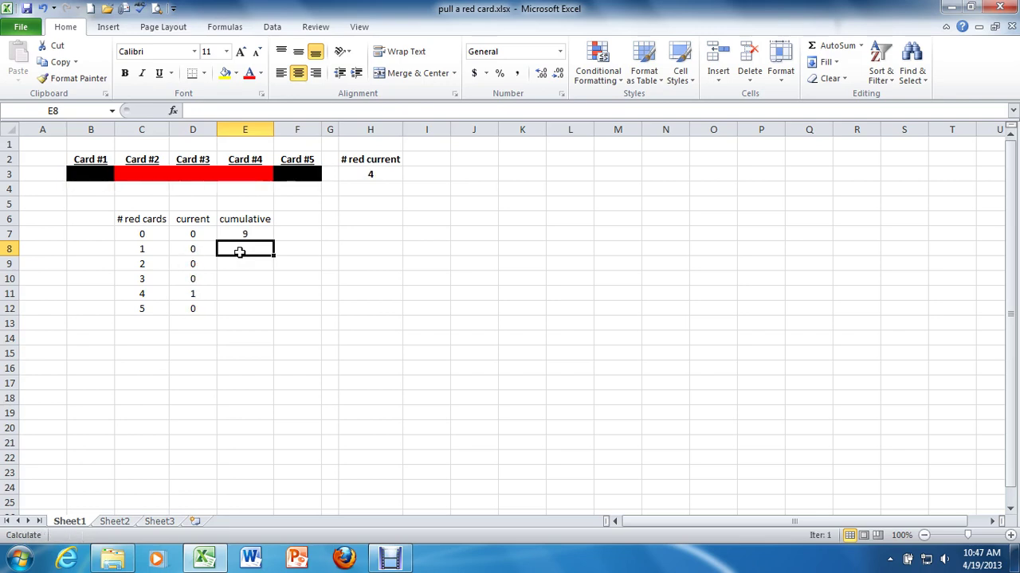
key("F9")
key("F9")
key("F9")
key("F9")
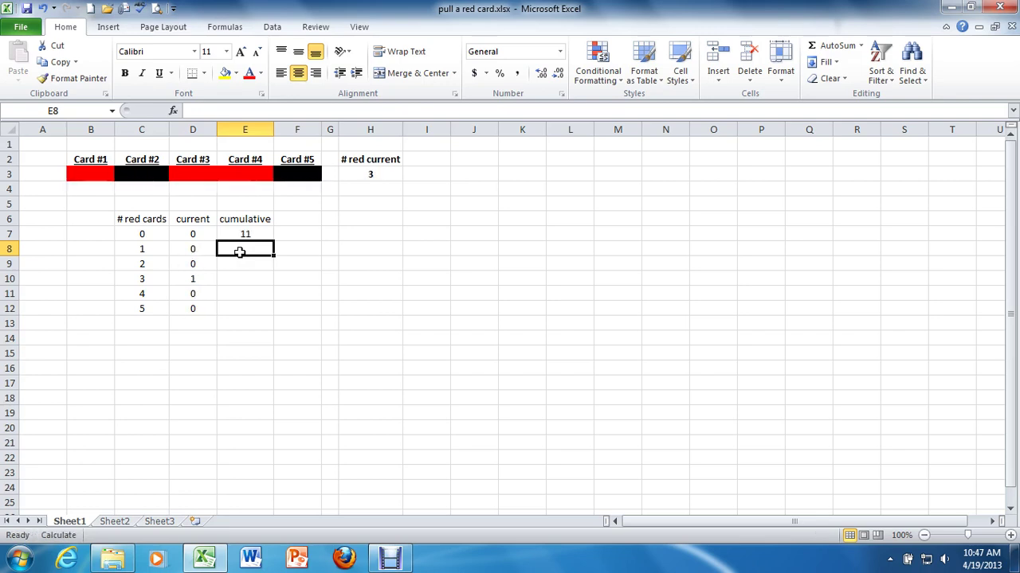
key("F9")
key("F9")
key("F9")
key("F9")
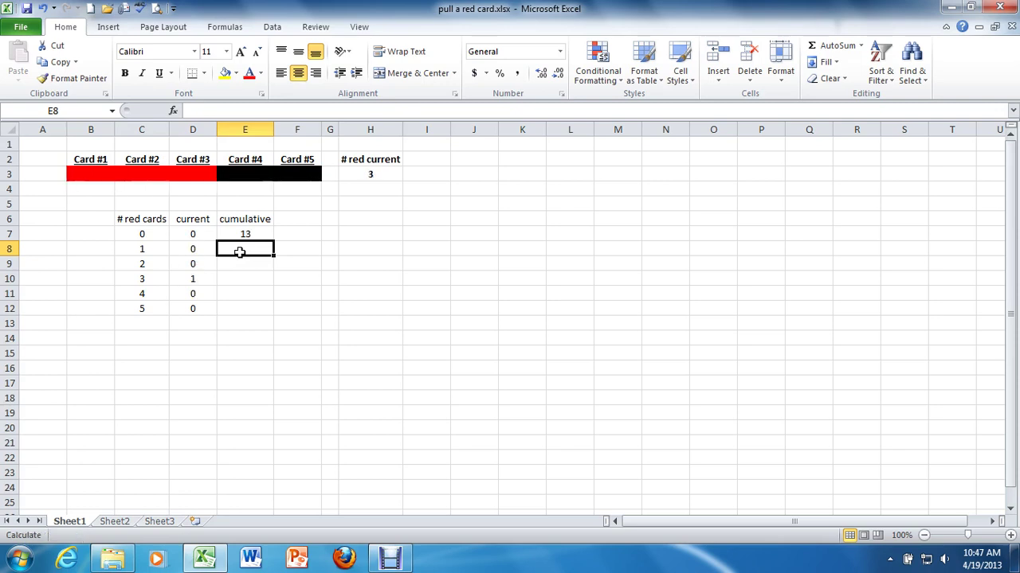
key("F9")
key("F9")
key("F9")
key("F9")
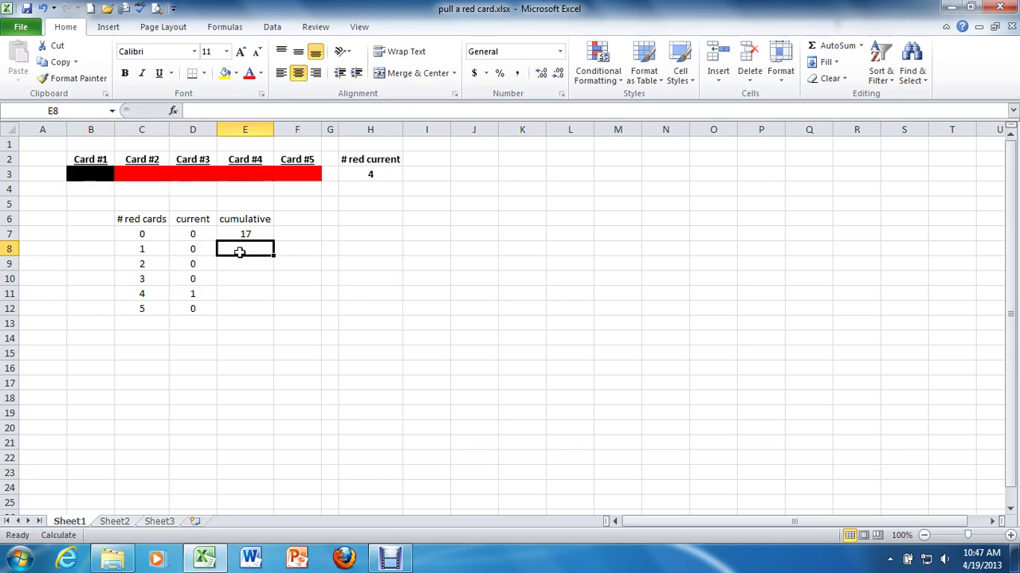
key("F9")
key("F9")
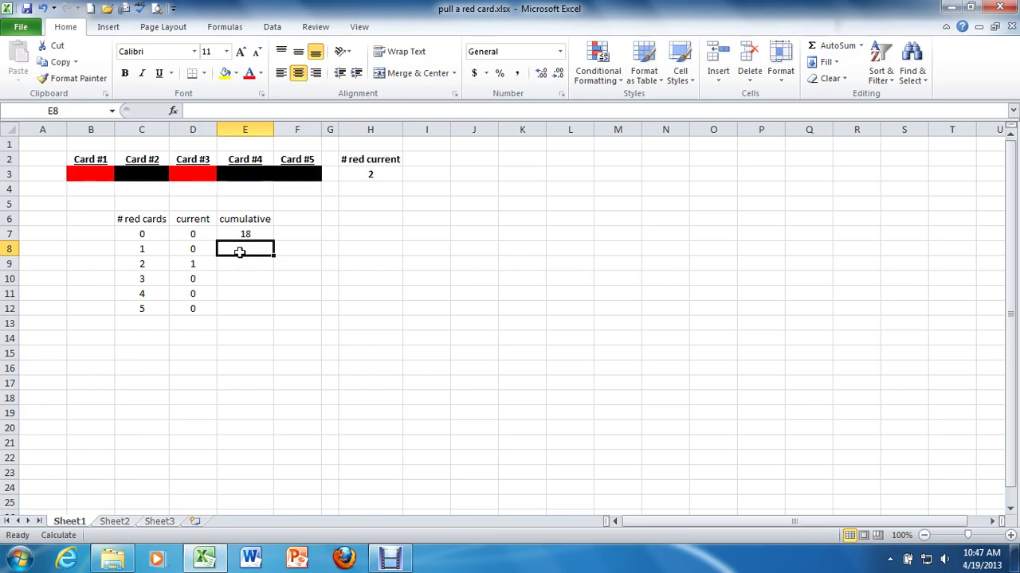
key("F9")
key("F9")
key("F9")
key("F9")
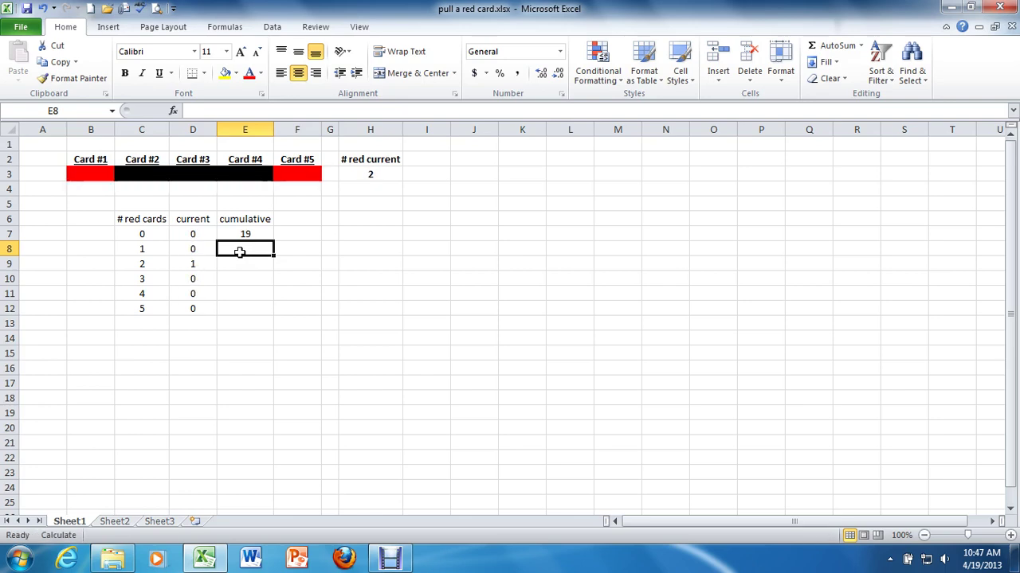
key("F9")
key("F9")
key("F9")
key("F9")
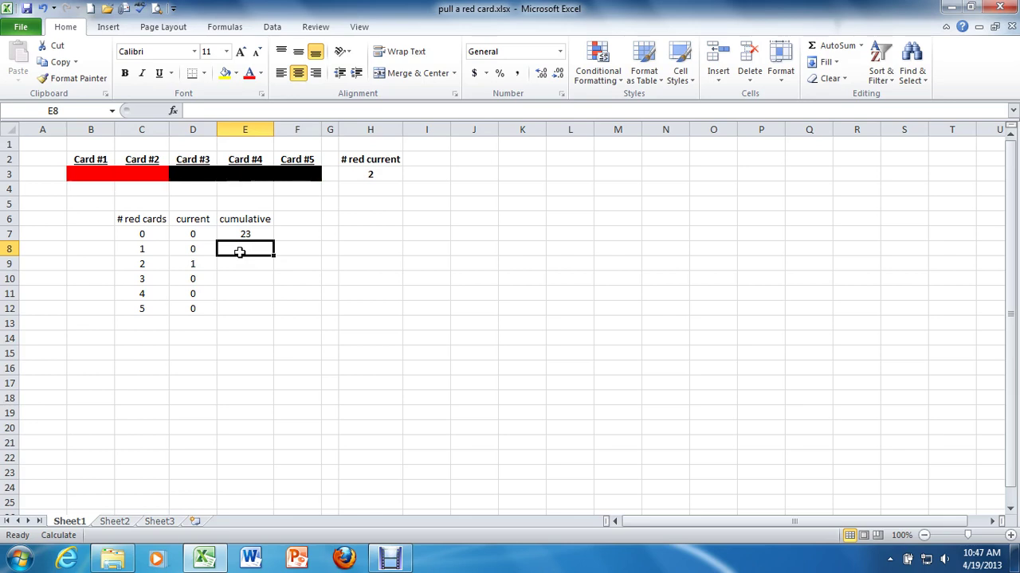
key("F9")
key("F9")
key("F9")
key("F9")
key("F9")
key("F9")
key("F9")
key("F9")
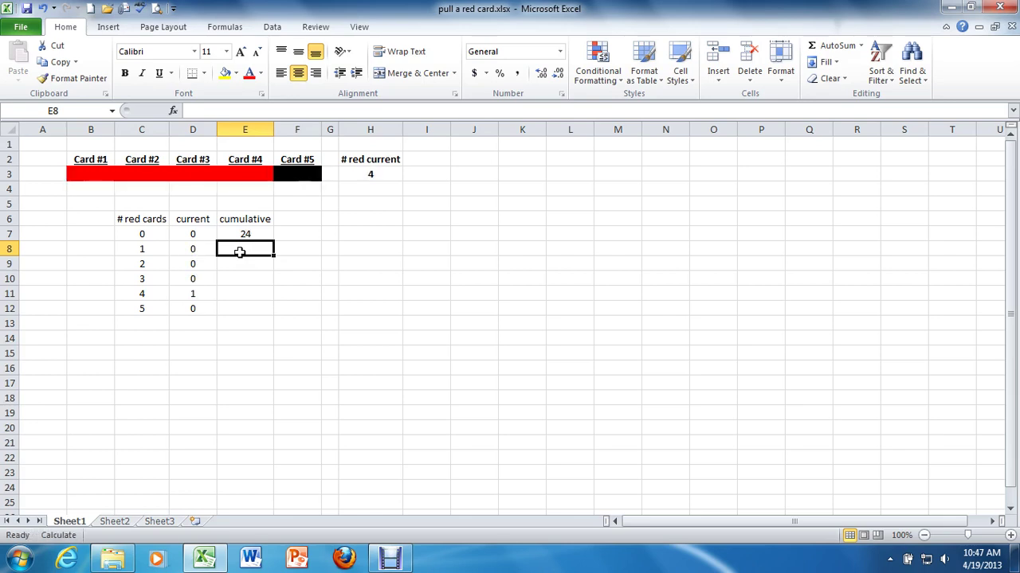
key("F9")
key("F9")
key("F9")
key("F9")
key("F9")
key("F9")
key("F9")
key("F9")
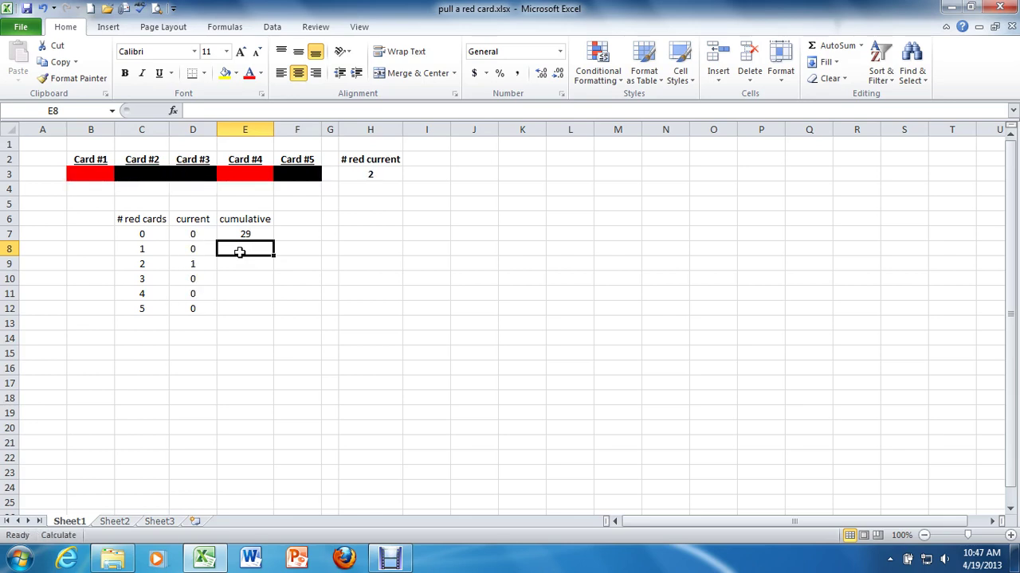
- Fill the E7 counter formula down to E12 and check the copies in E8 and E9
left_click(244, 231)
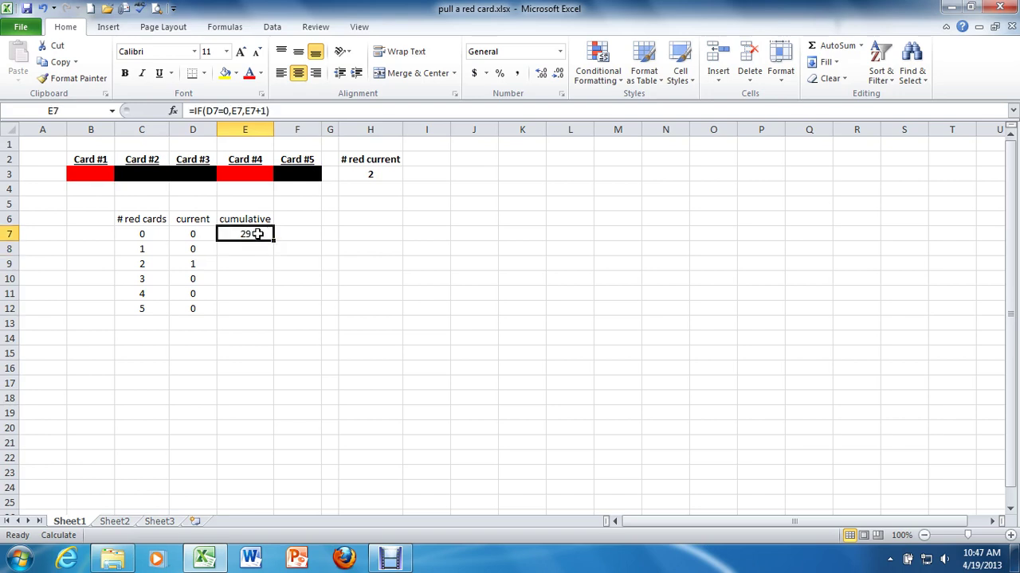
left_click_drag(274, 243, 268, 311)
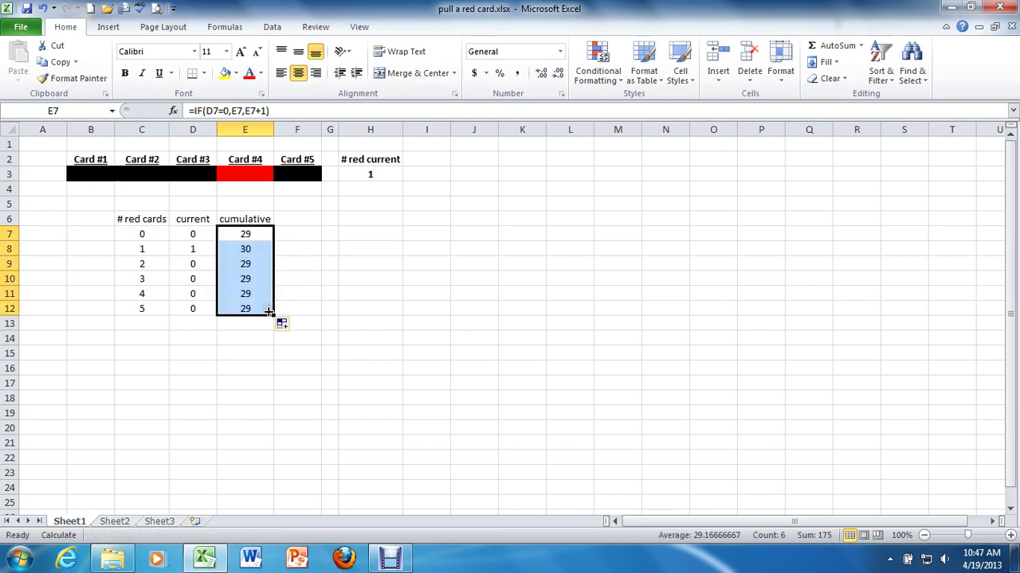
left_click(250, 233)
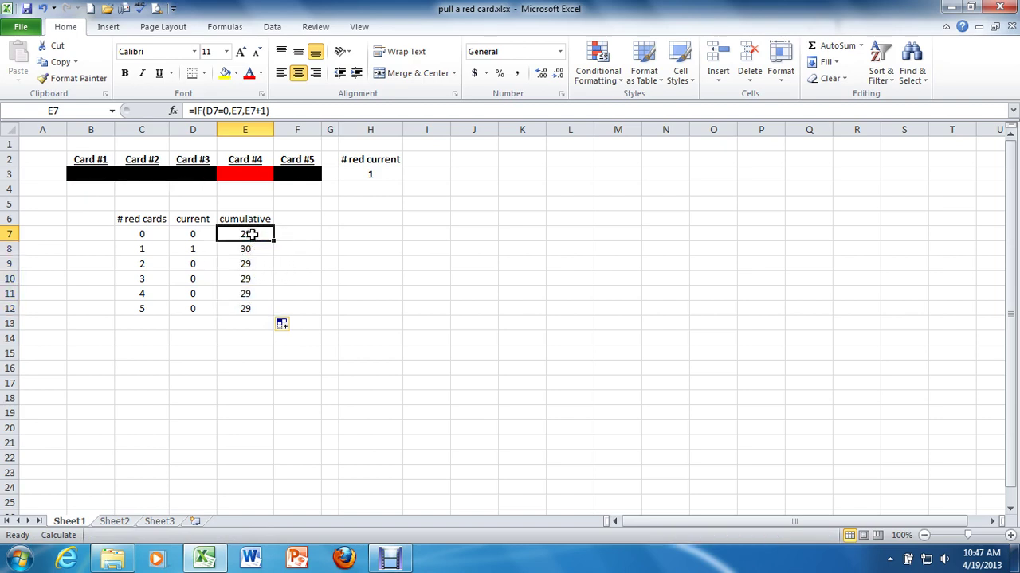
key("Down")
key("Down")
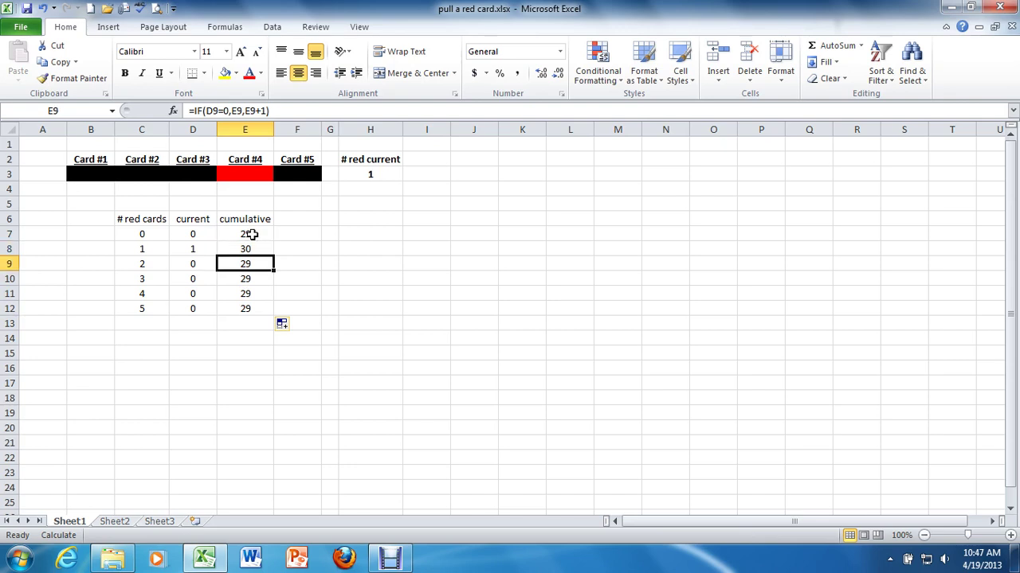
key("Down")
key("Down")
key("Down")
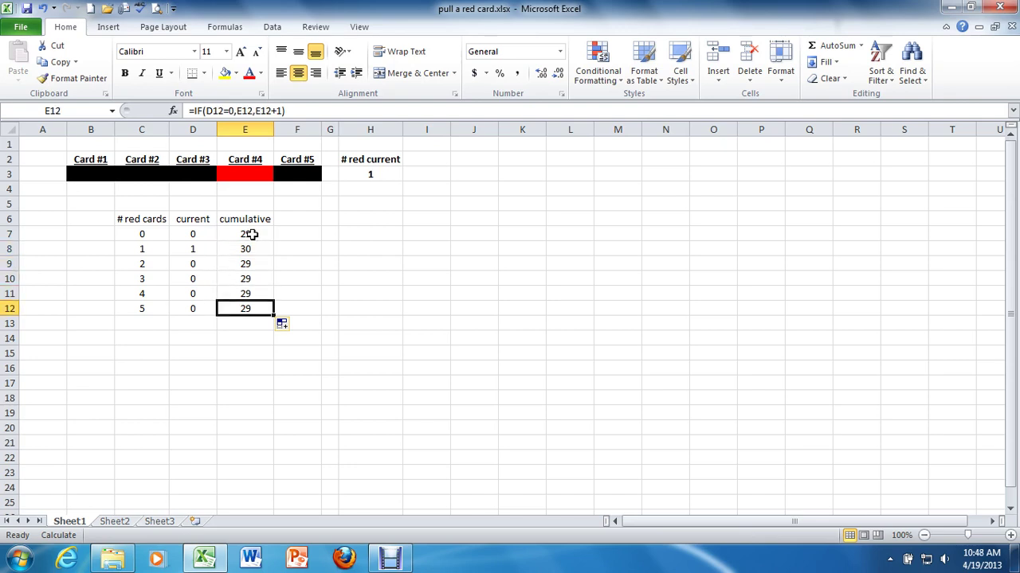
left_click(307, 229)
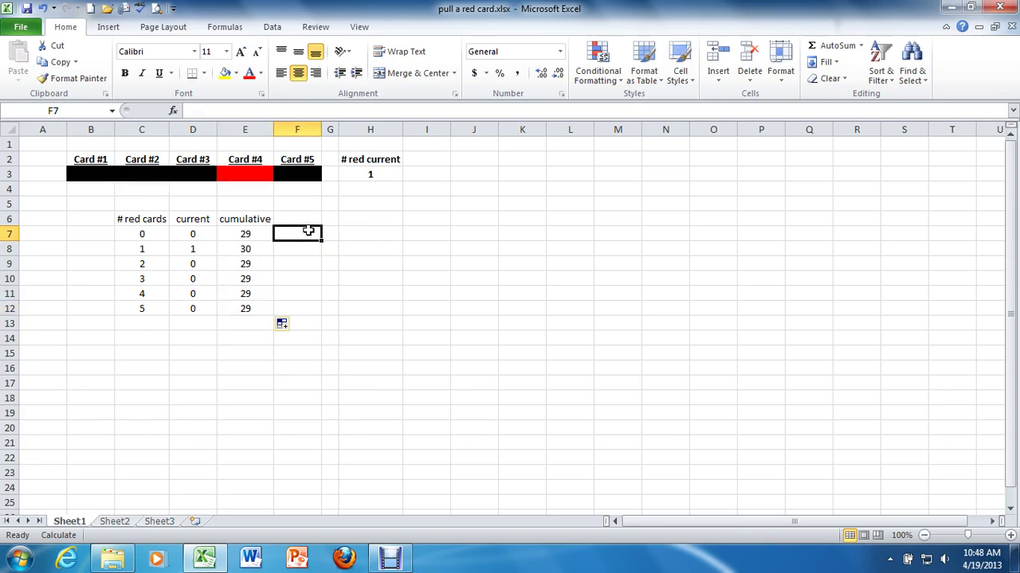
- Re-deal repeatedly until the 0–5 red tallies reach 58, 175, 311, 312, 172 and 55
key("F9")
key("F9")
key("F9")
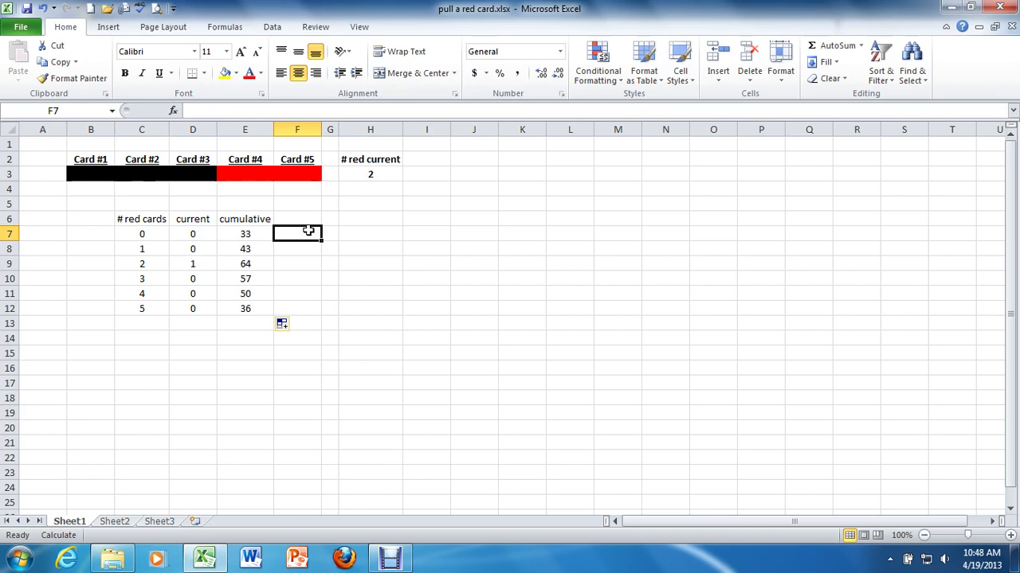
key("F9")
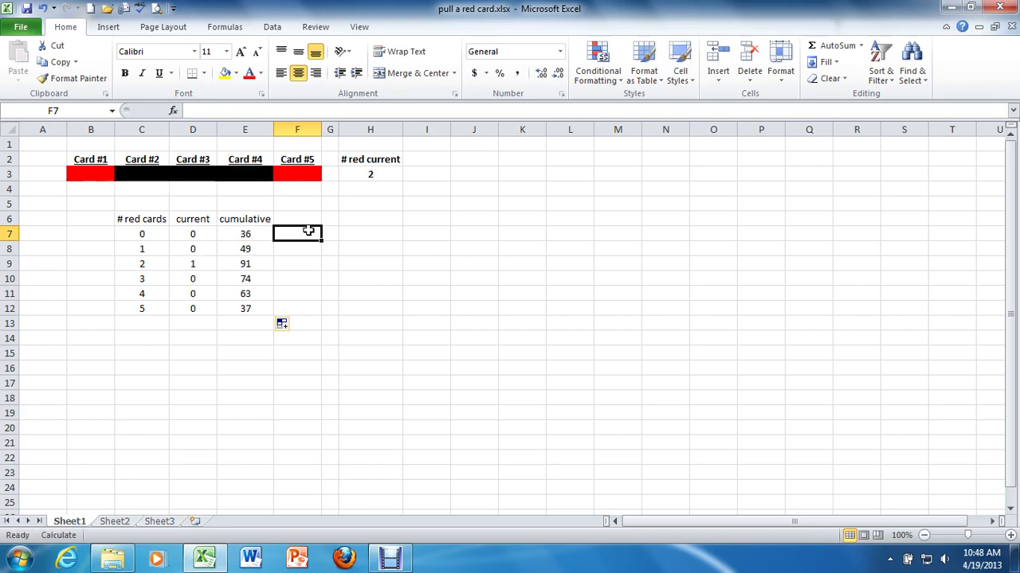
key("F9")
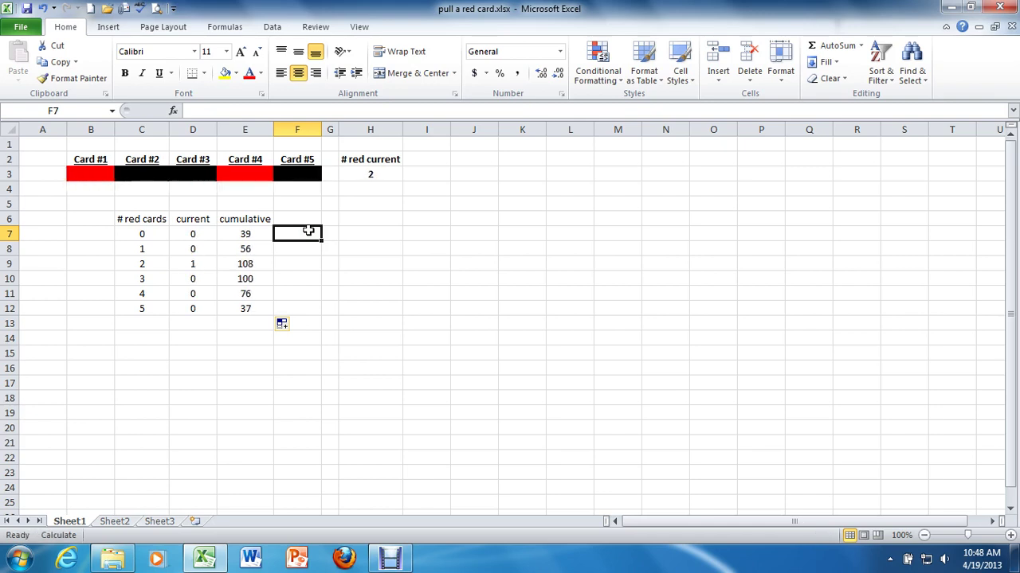
key("F9")
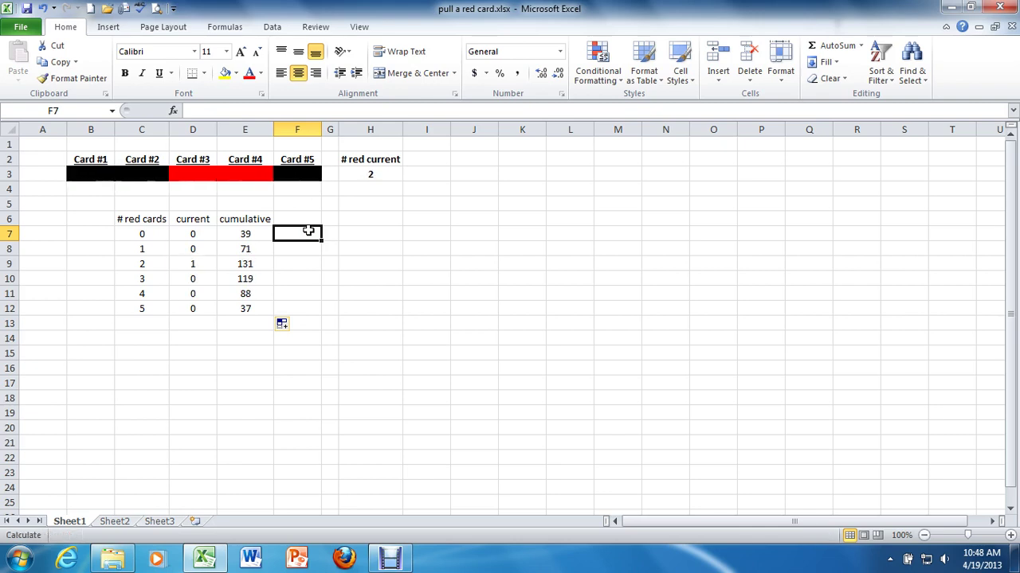
key("F9")
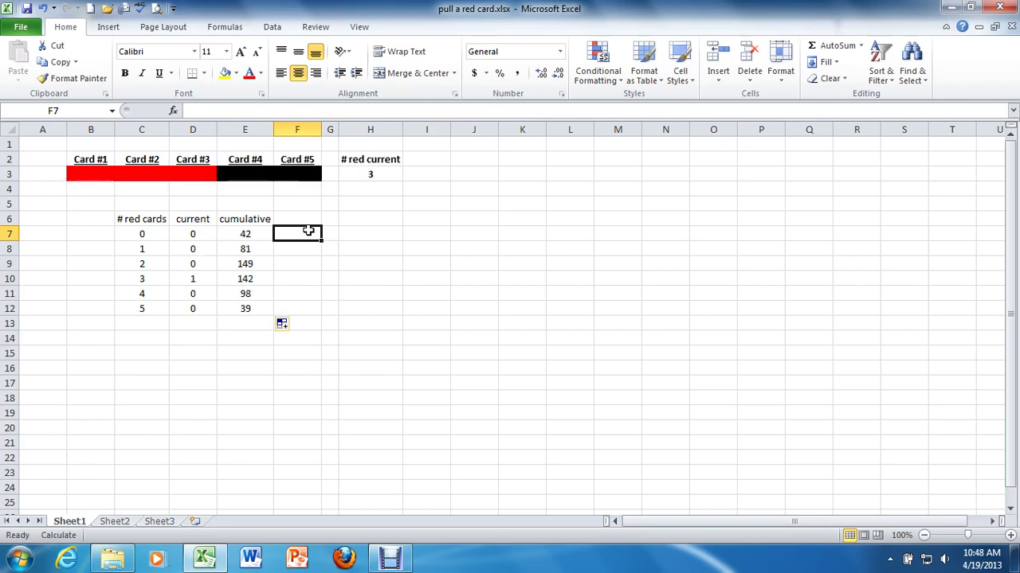
key("F9")
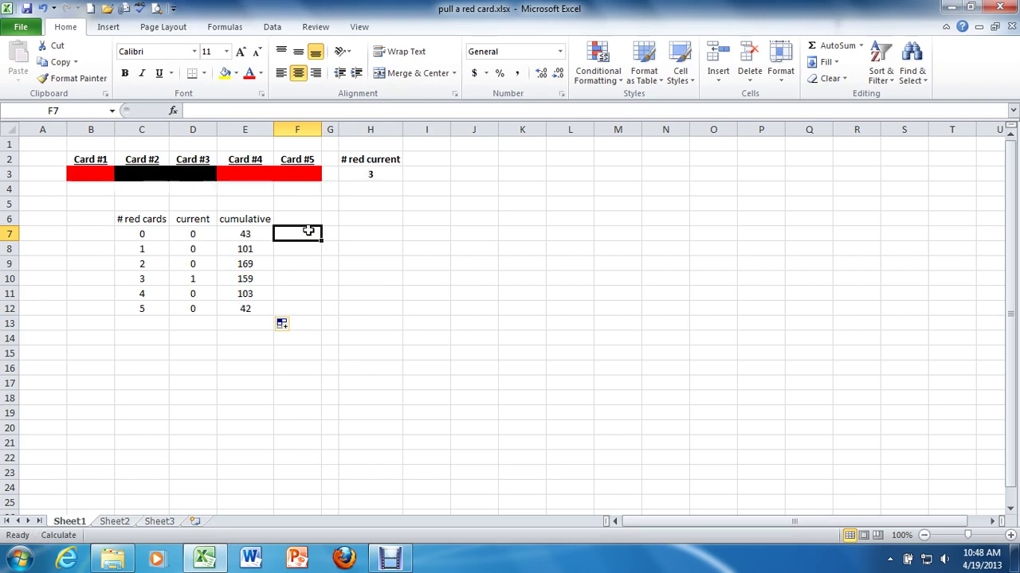
key("F9")
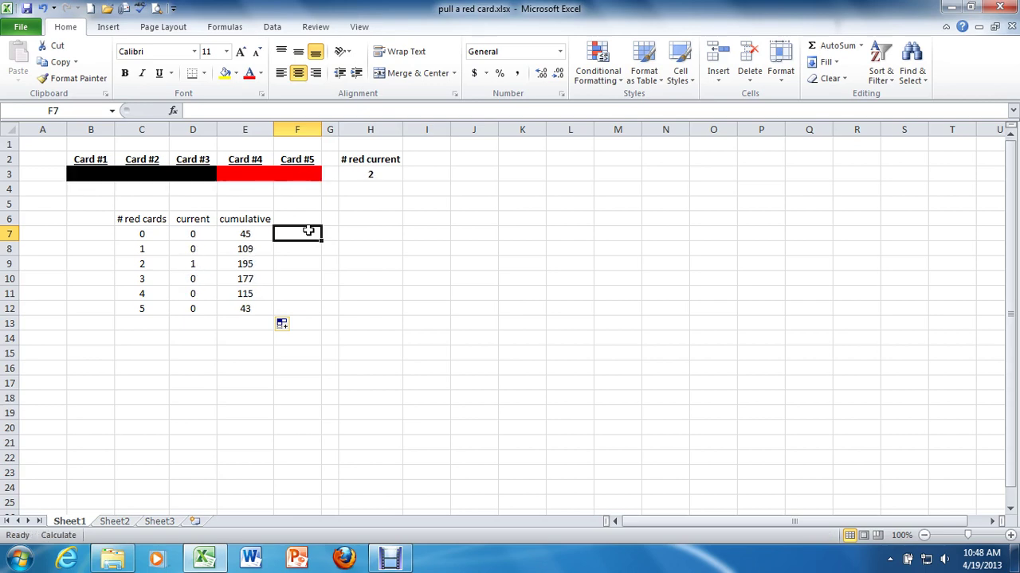
key("F9")
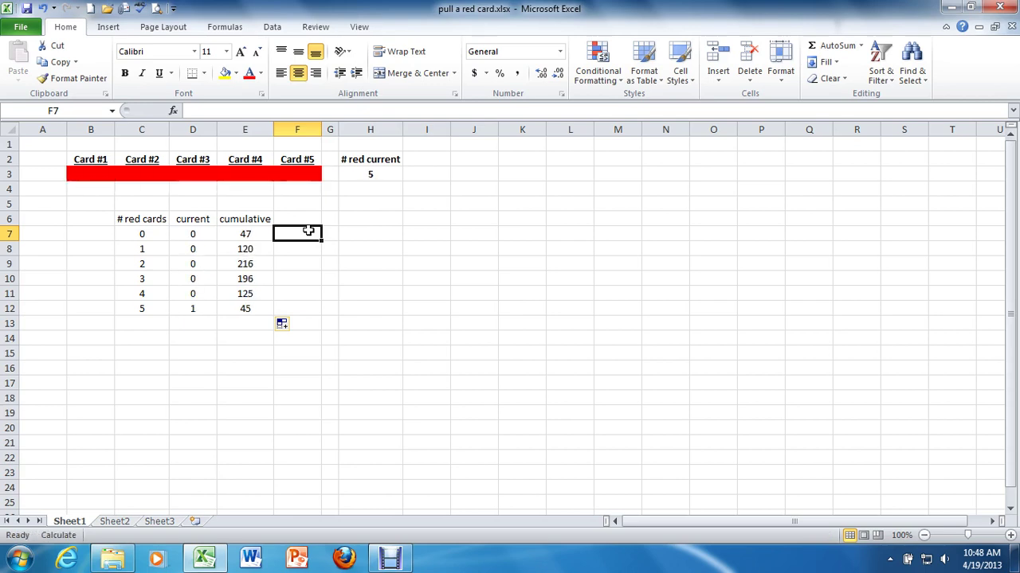
key("F9")
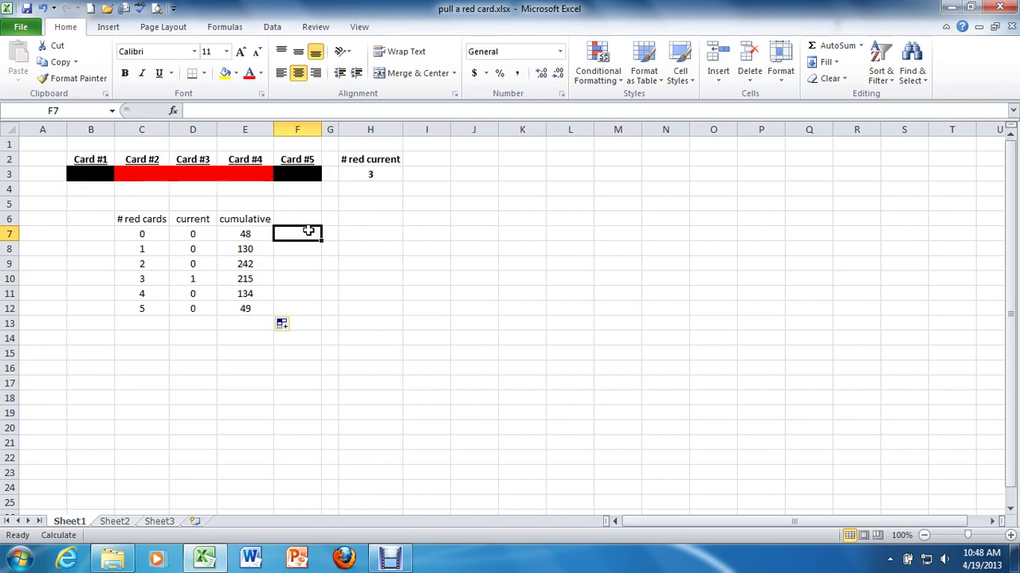
key("F9")
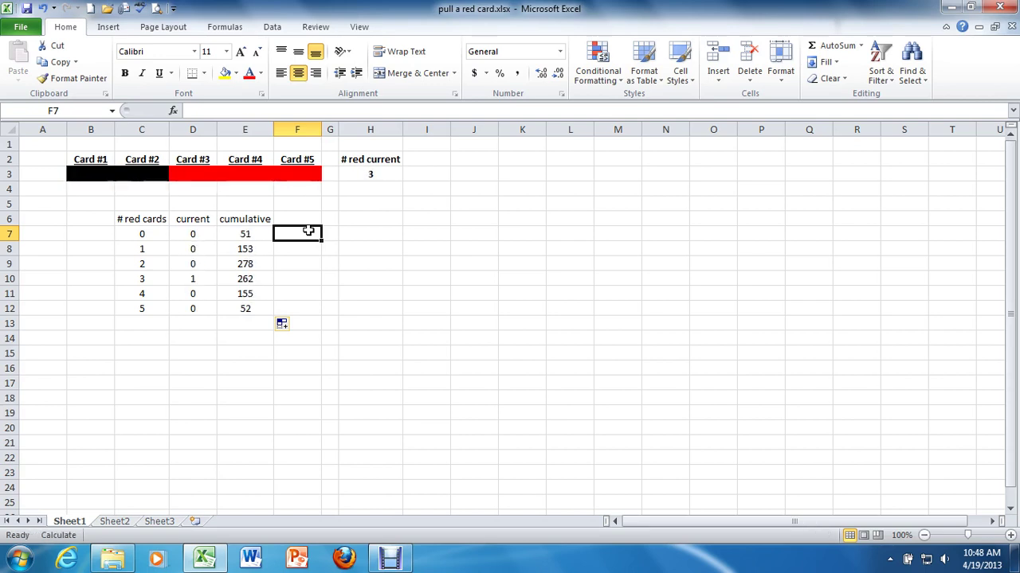
key("F9")
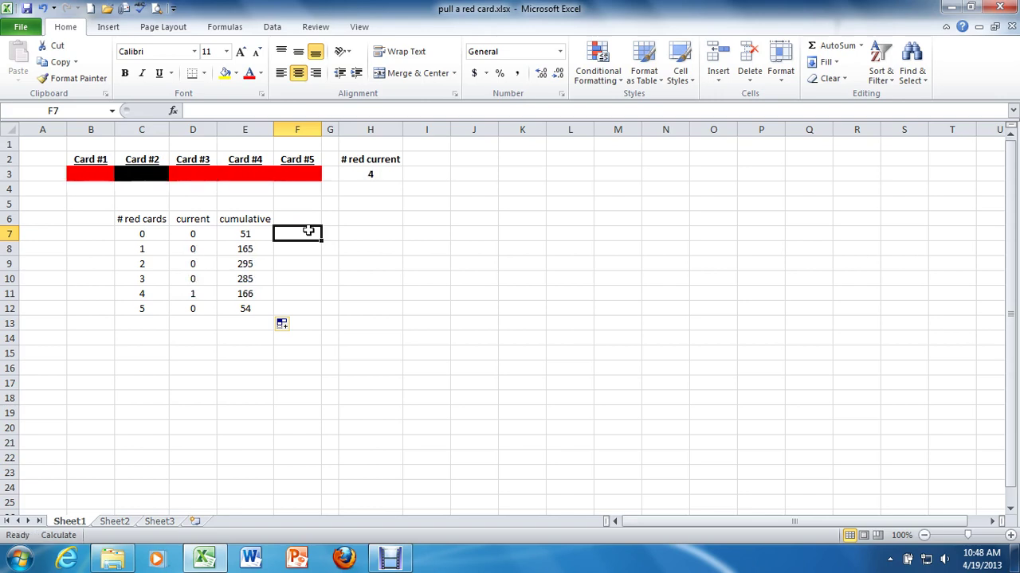
key("F9")
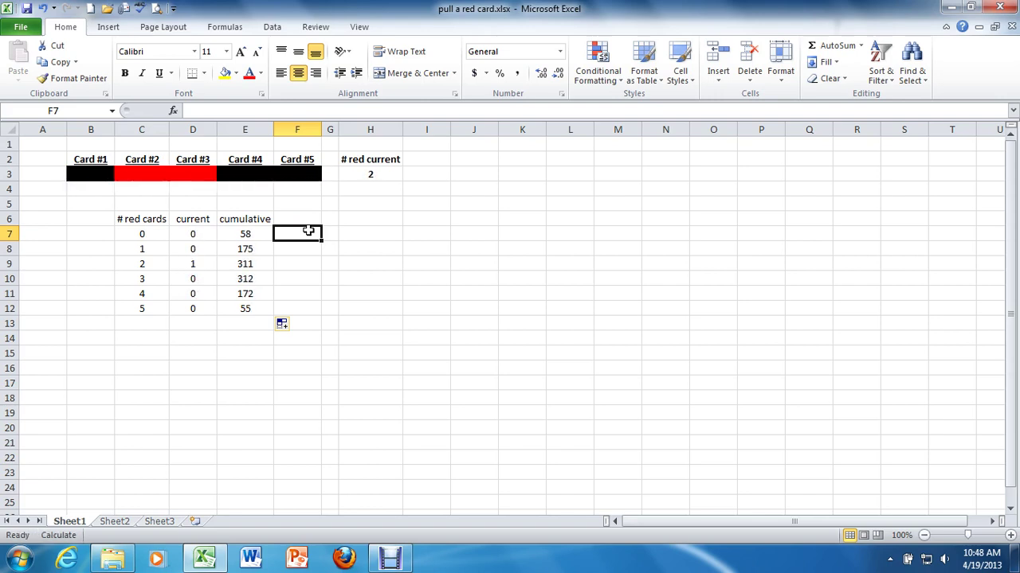
key("F9")
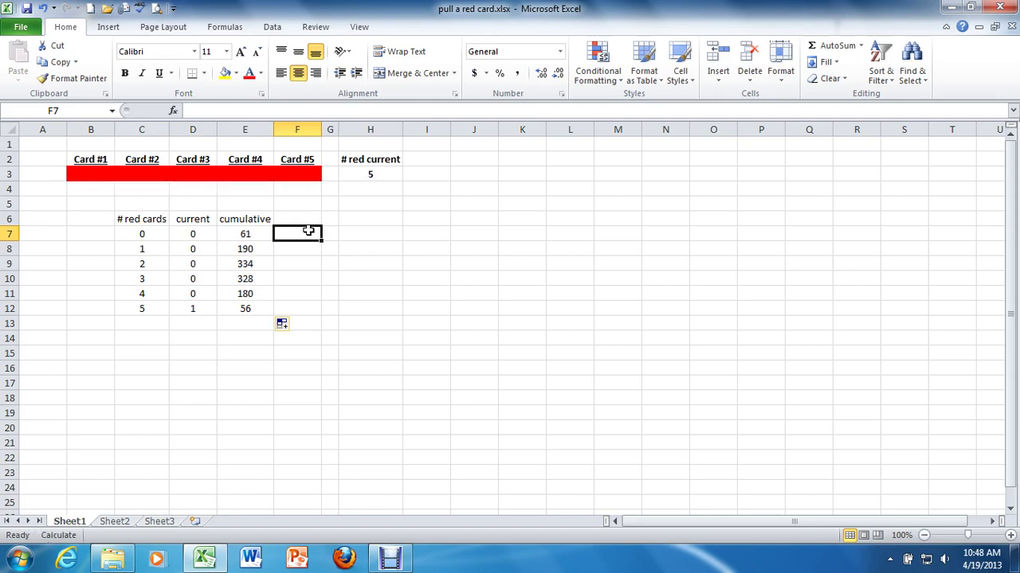
- Total the tallies in E13 with =SUM(E7:E12), giving 1150 trials
left_click(240, 323)
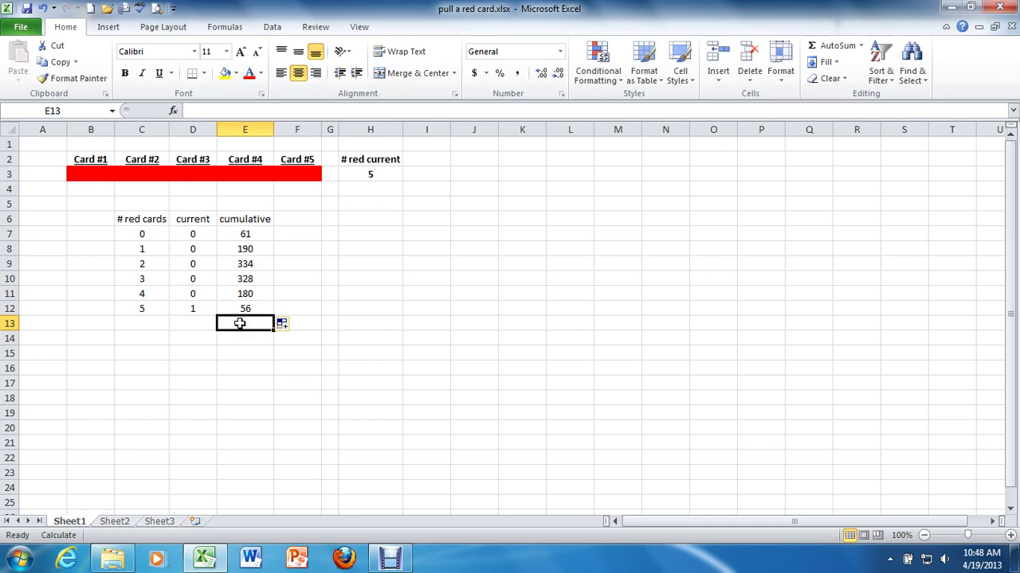
type("=sum(")
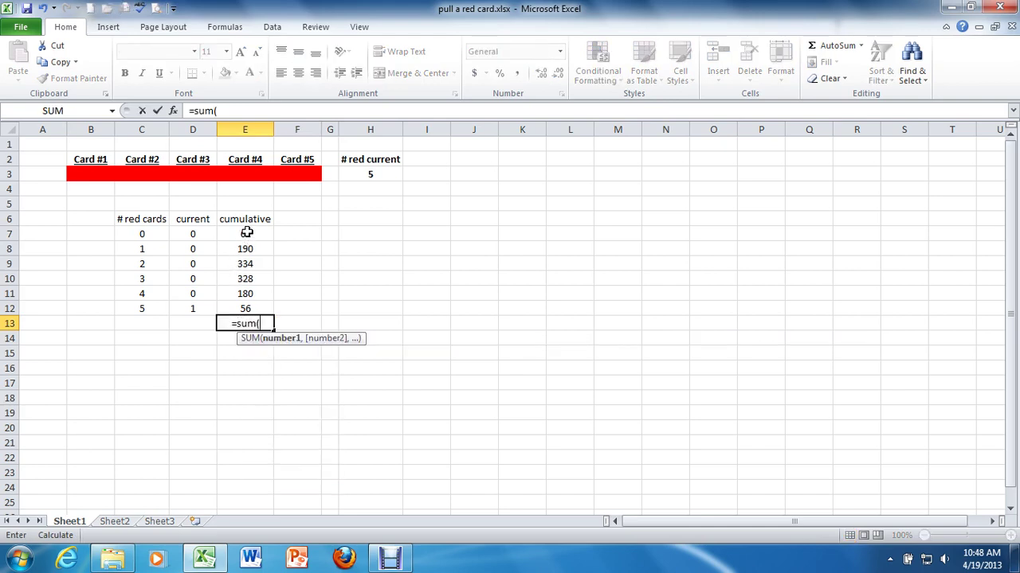
left_click_drag(244, 232, 250, 305)
type(")")
key("Return")
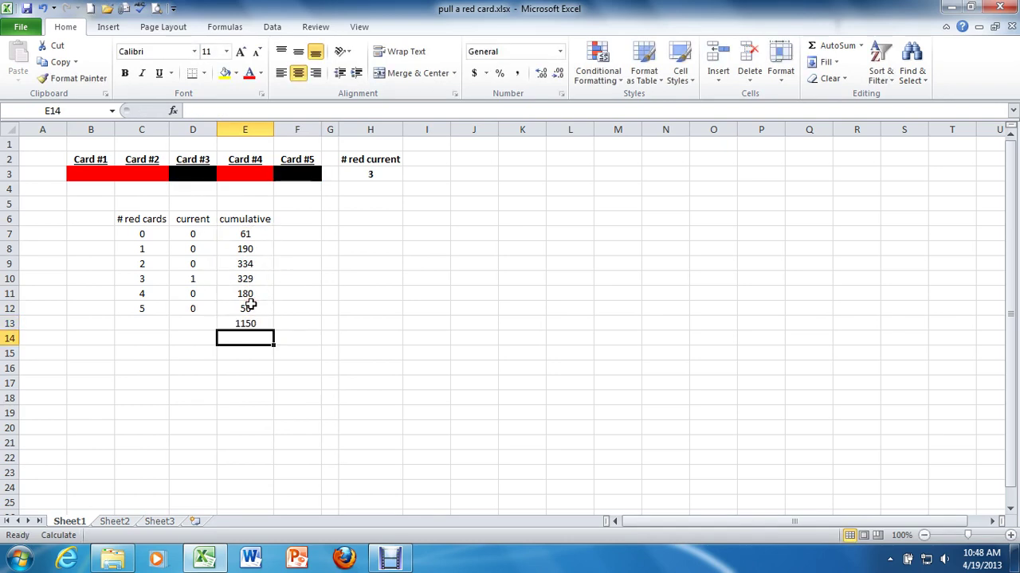